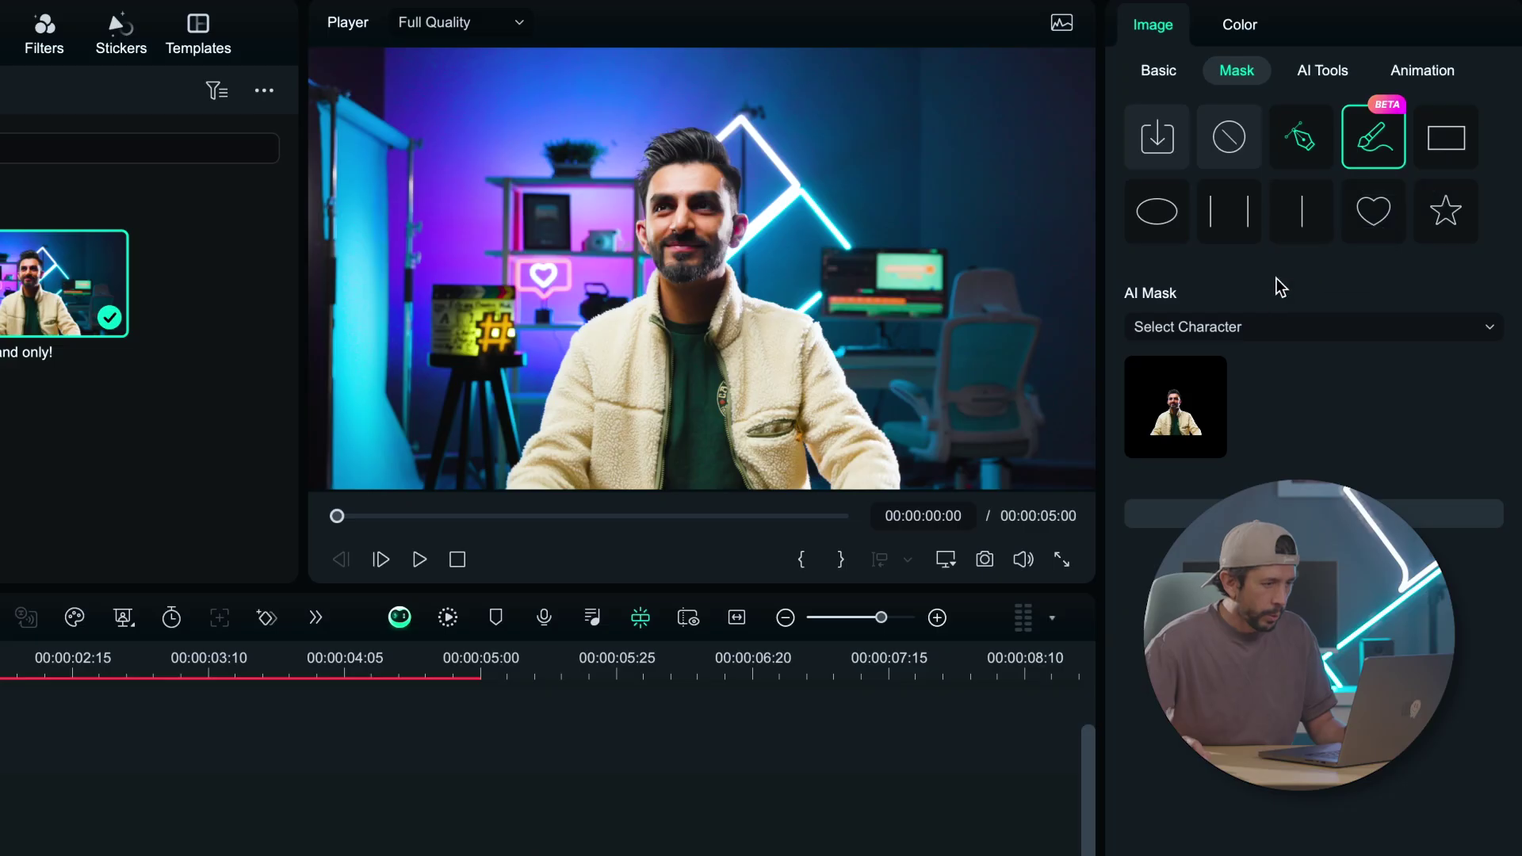
Apply the Select Character AI mask to isolate the presenter from his background.
left_click(1269, 327)
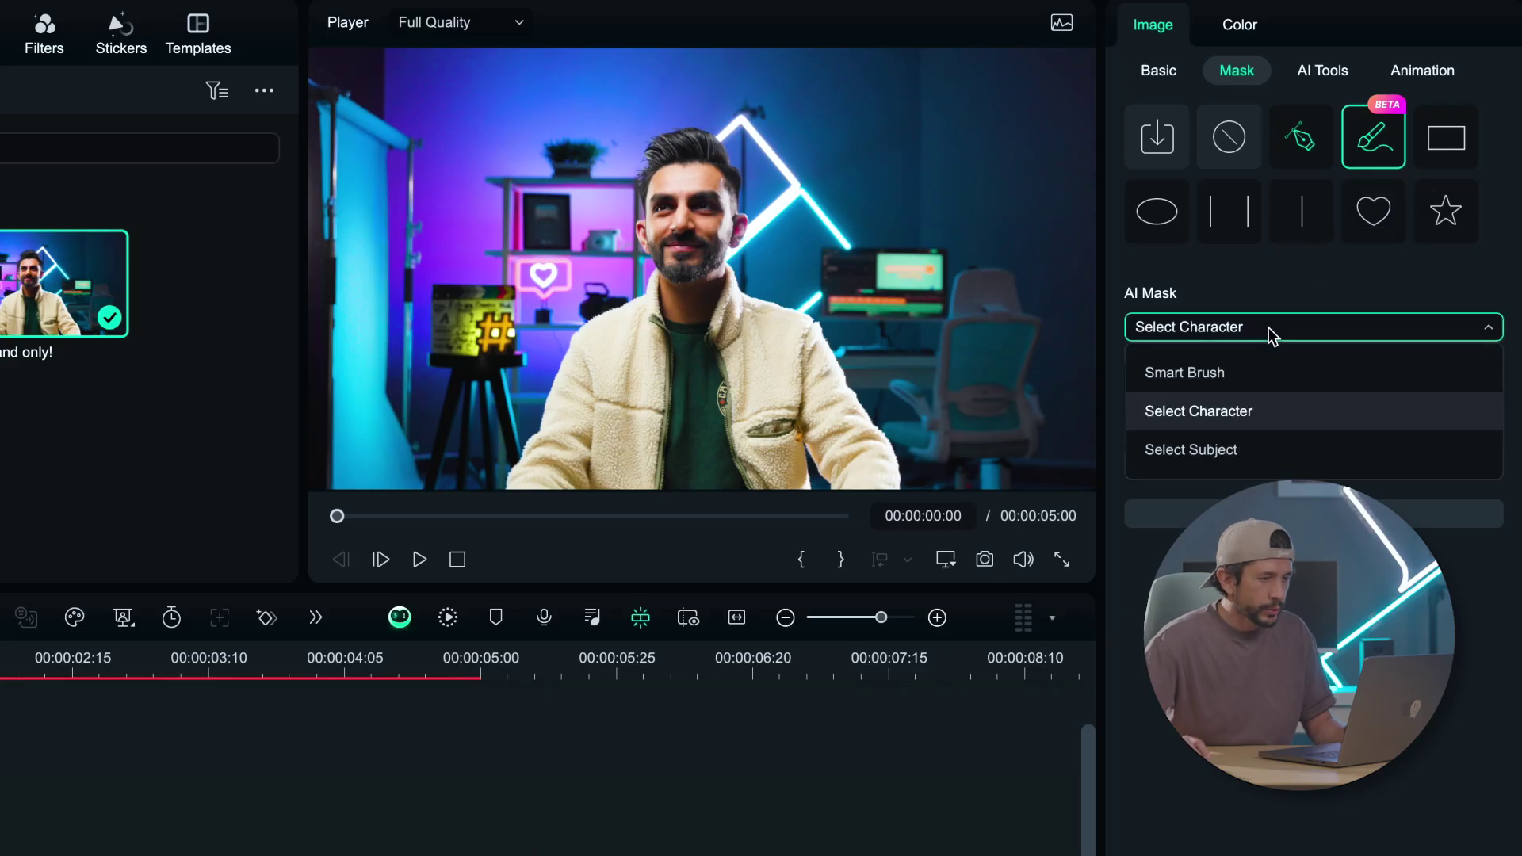
left_click(1259, 420)
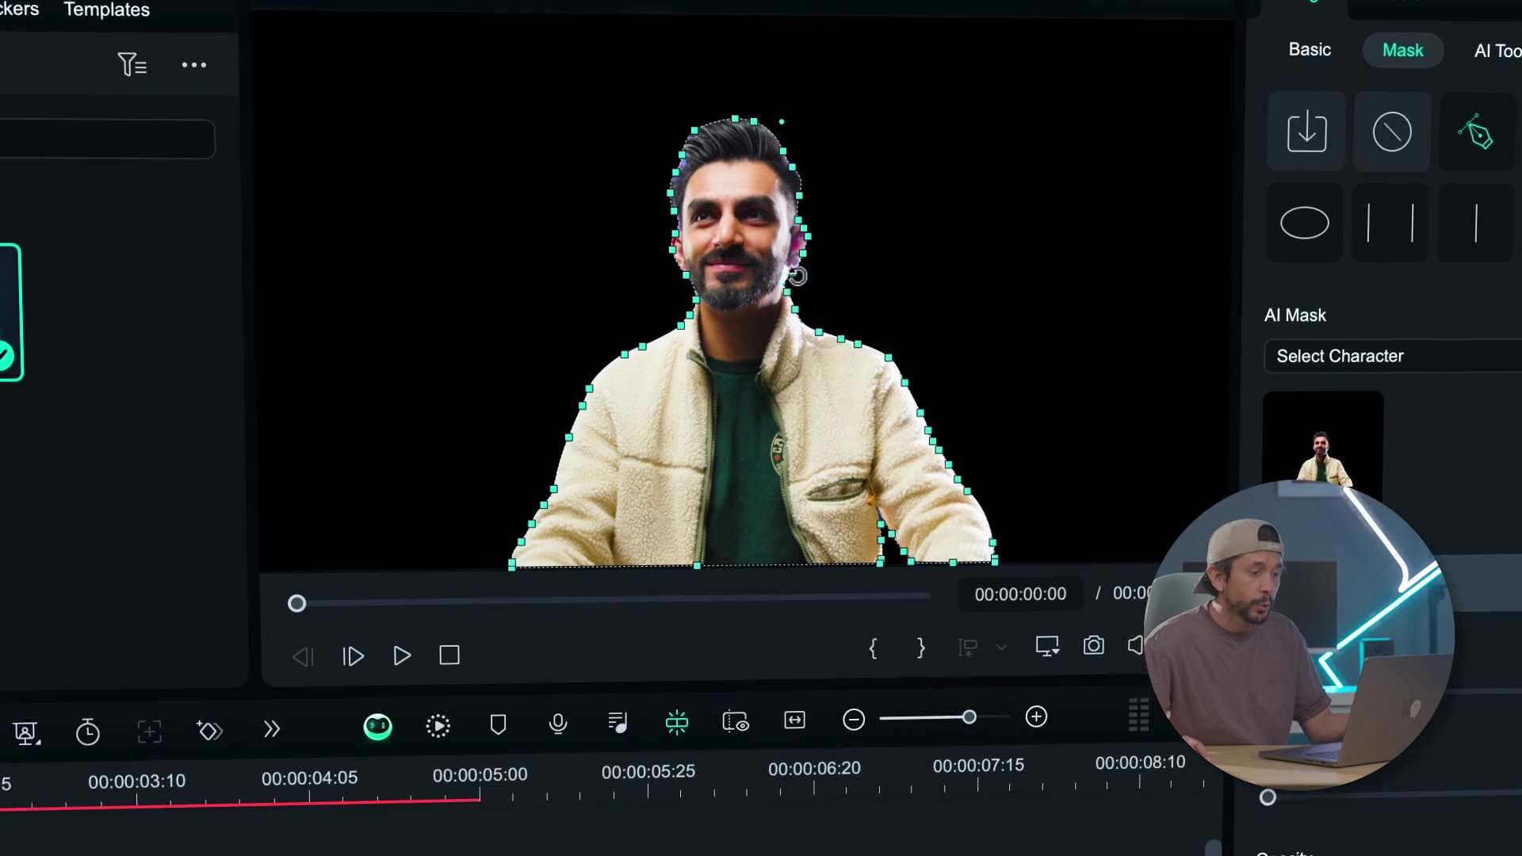
left_click(866, 357)
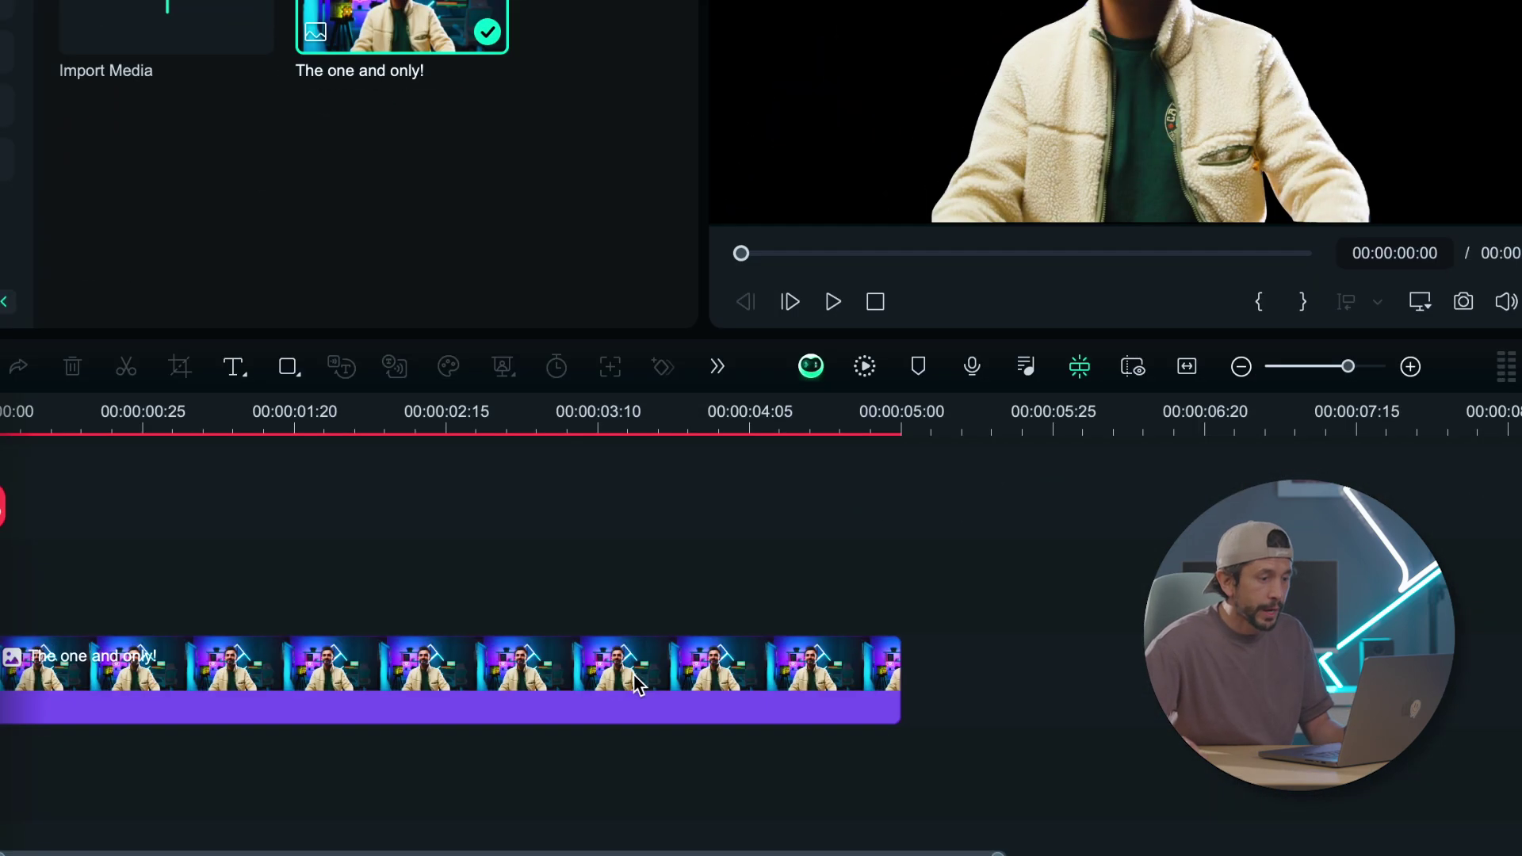
Turn the masked presenter clip into a compound clip named 'Character'.
right_click(638, 683)
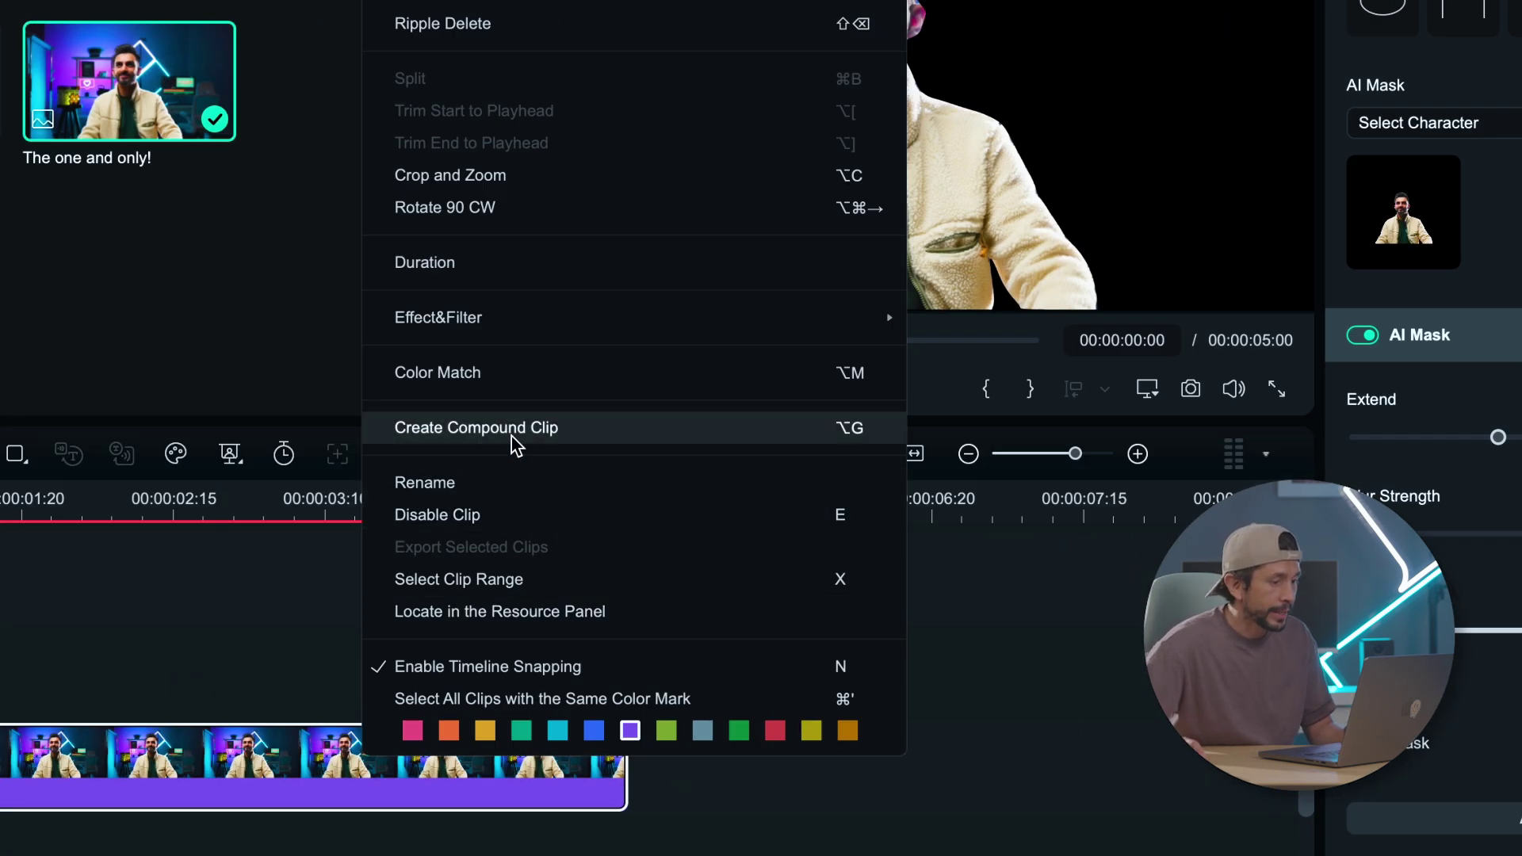
left_click(512, 436)
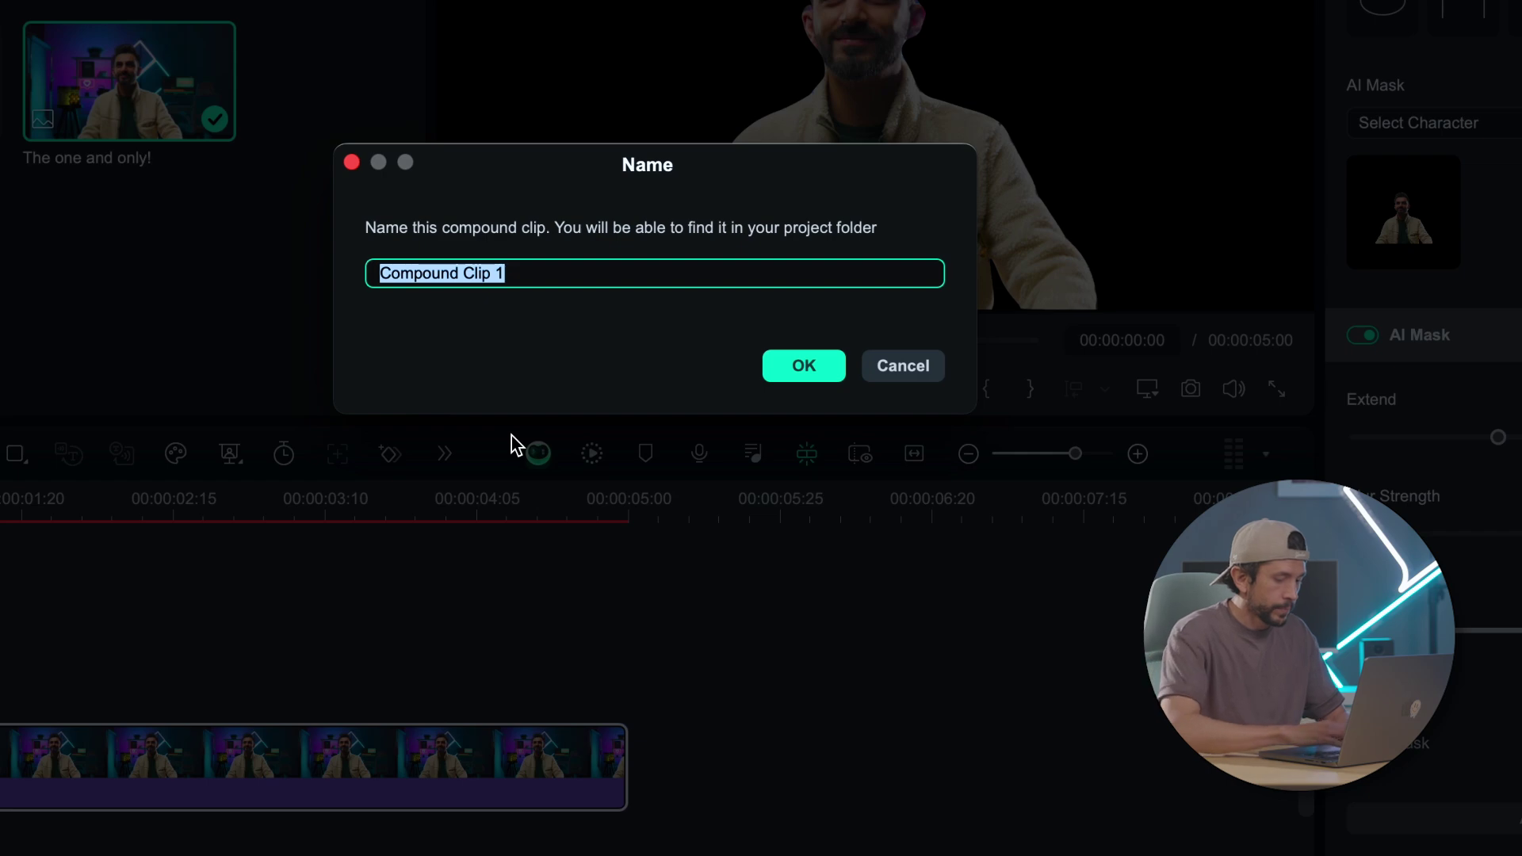
type("Character")
key("Return")
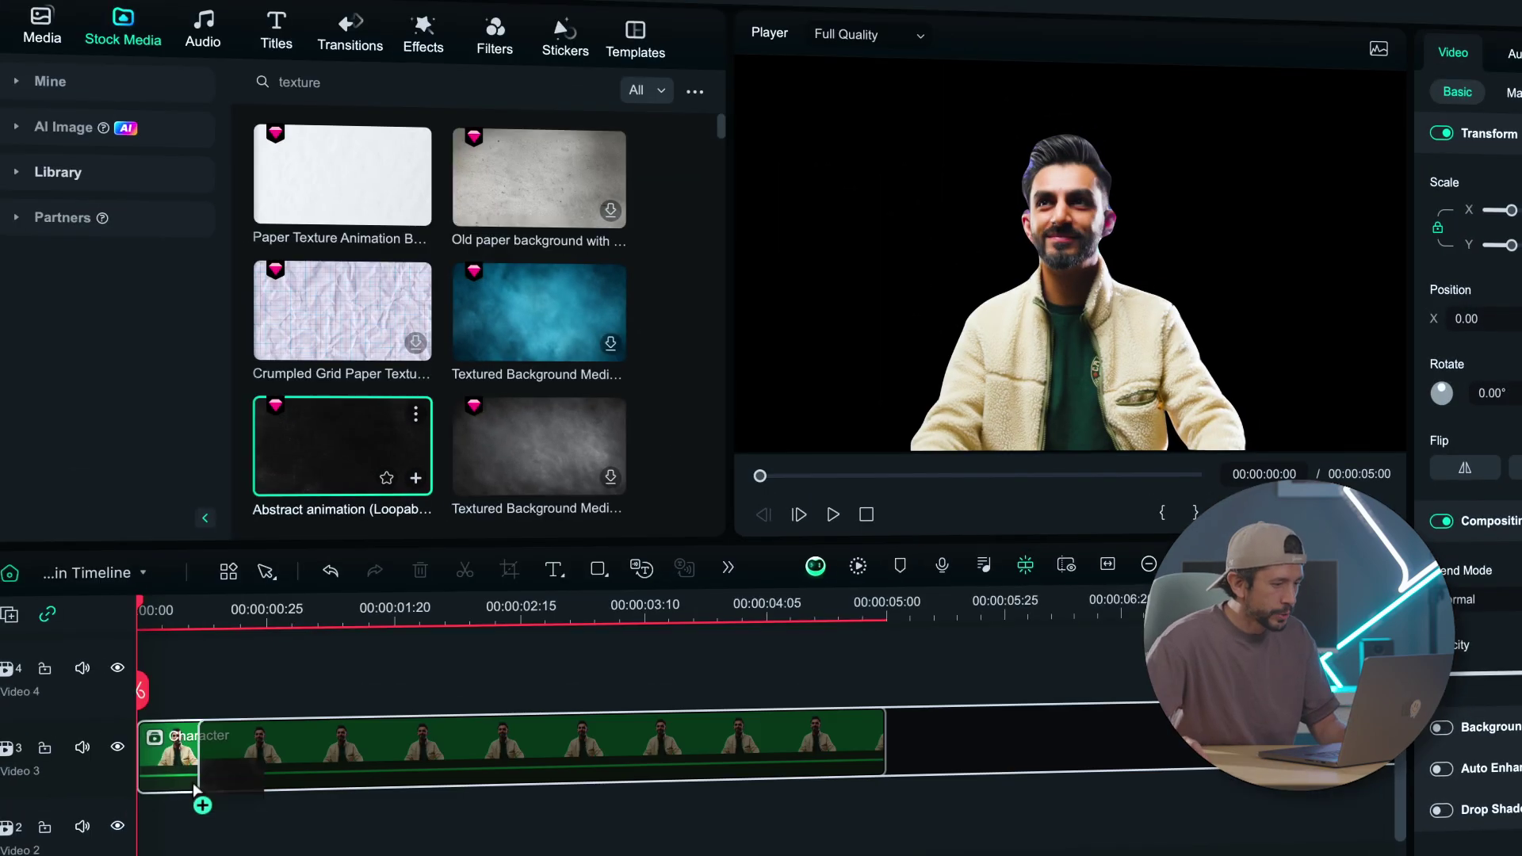
Lay the dark abstract texture on Video 2 and add the 'Paper Stop Motion' Paper Folding clip above the presenter.
left_click_drag(342, 446, 377, 765)
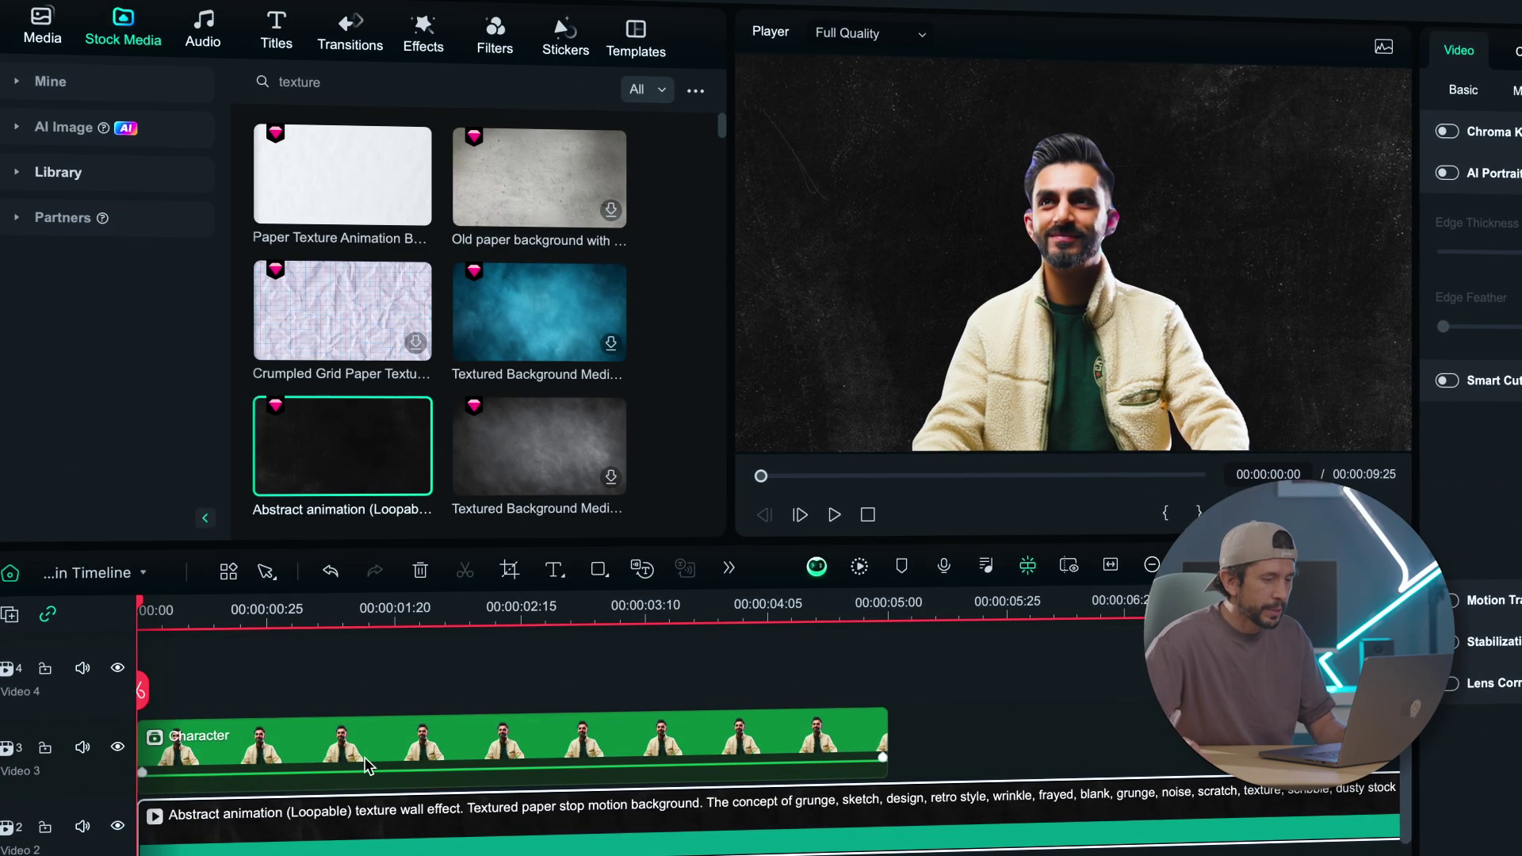
left_click(299, 82)
type("Paper St")
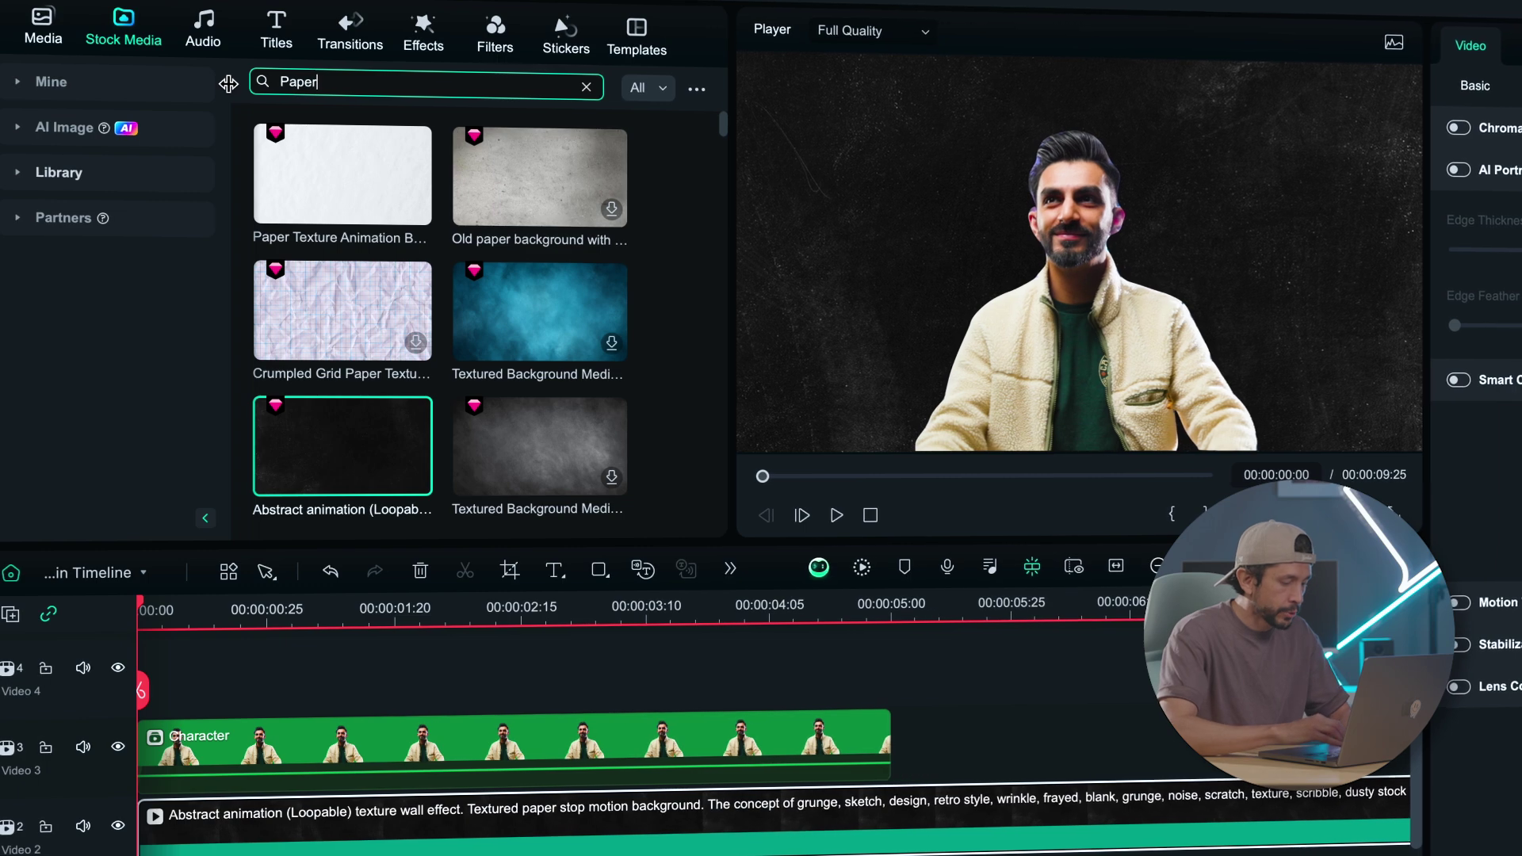
type("op Motion")
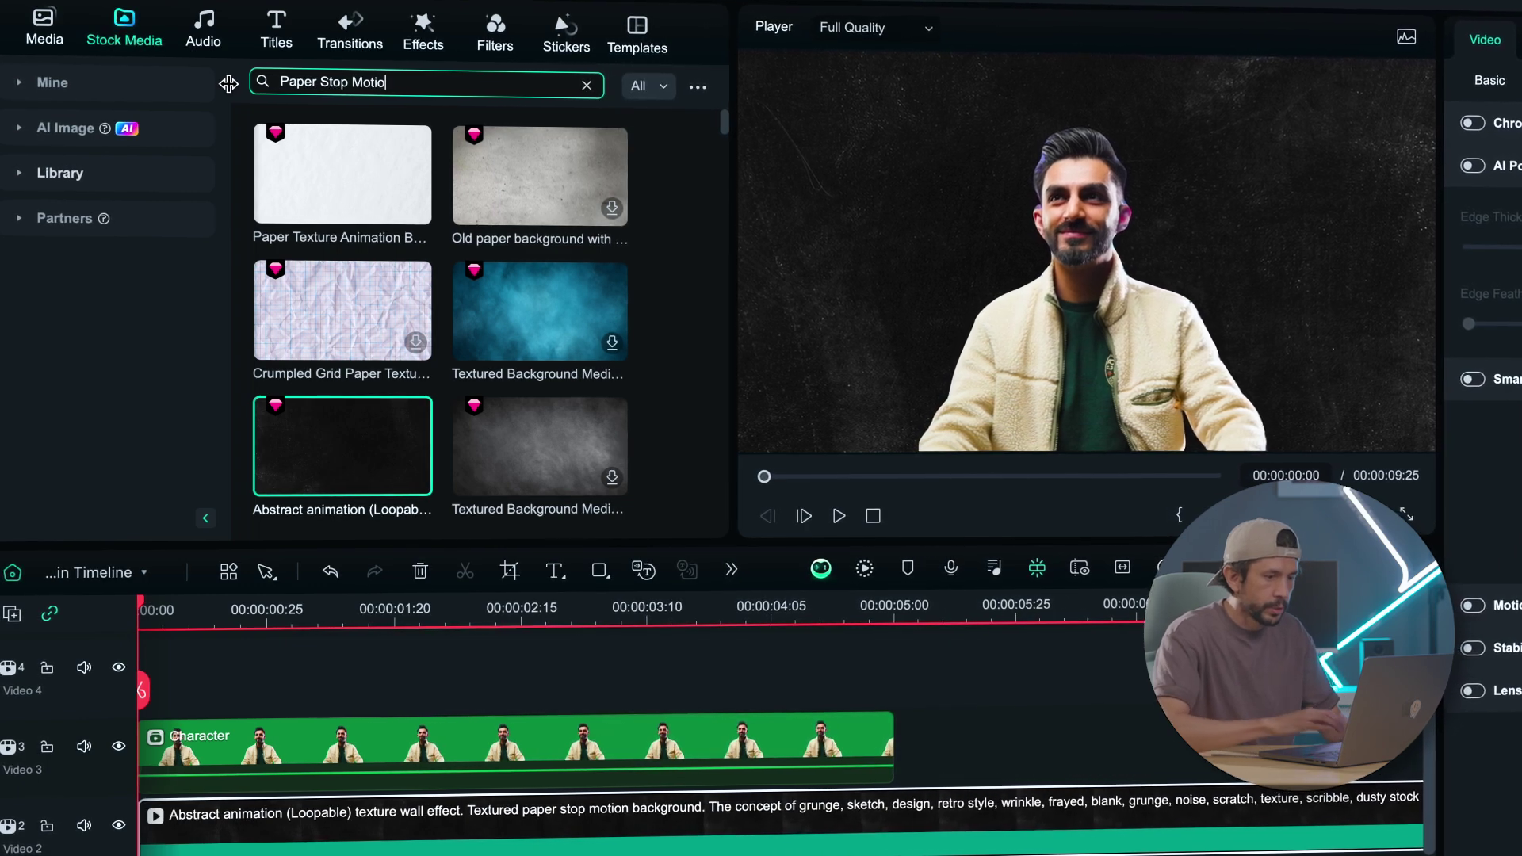
key("Return")
left_click_drag(530, 311, 145, 696)
Find the frame near 00:00:01:08 where the paper disappears and enable Chroma Key on the paper clip.
left_click(333, 691)
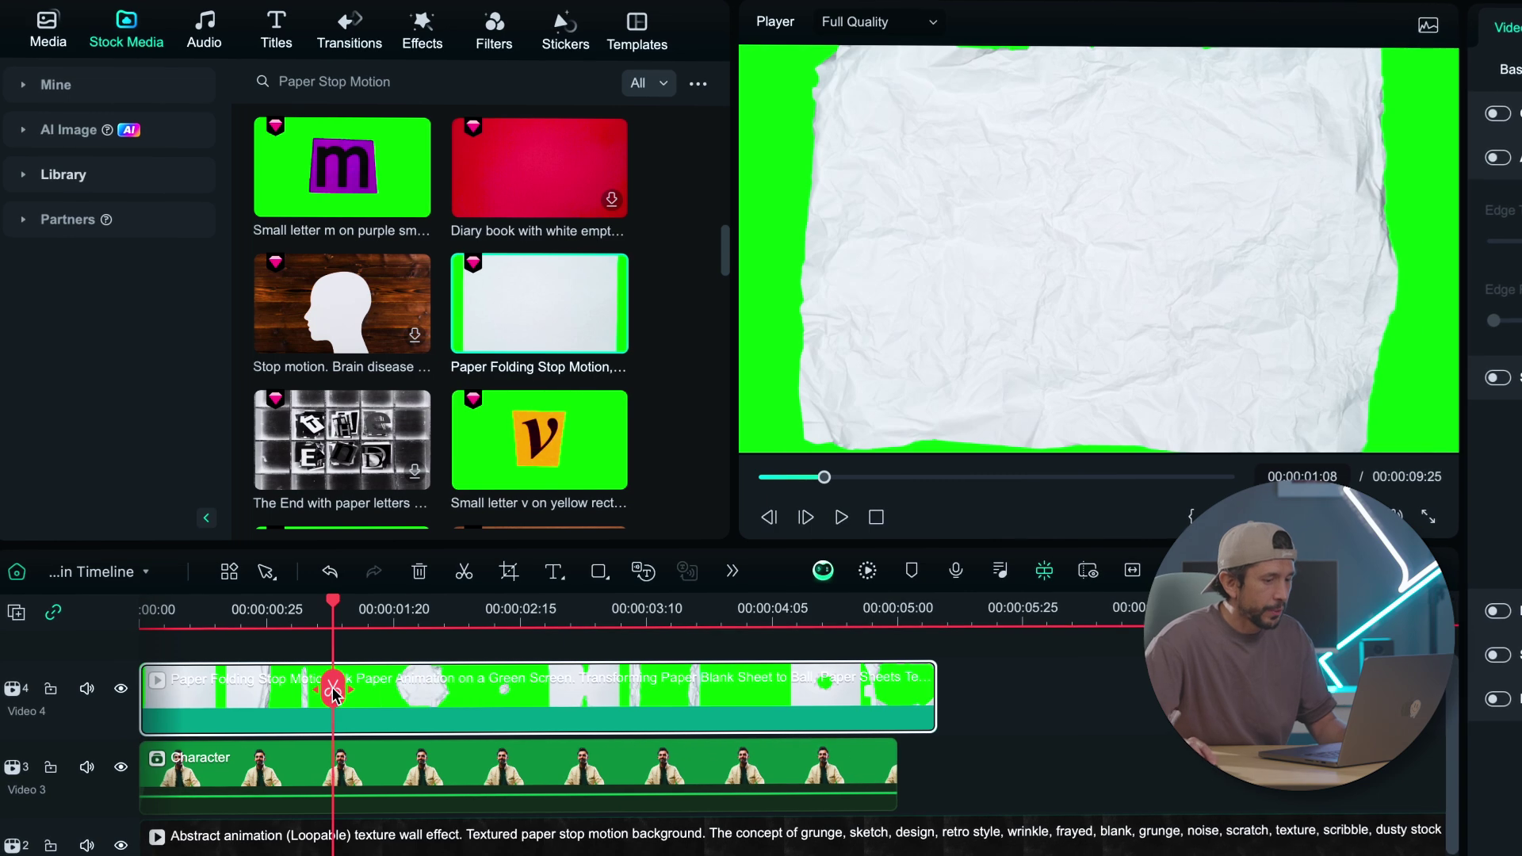
left_click_drag(339, 611, 327, 612)
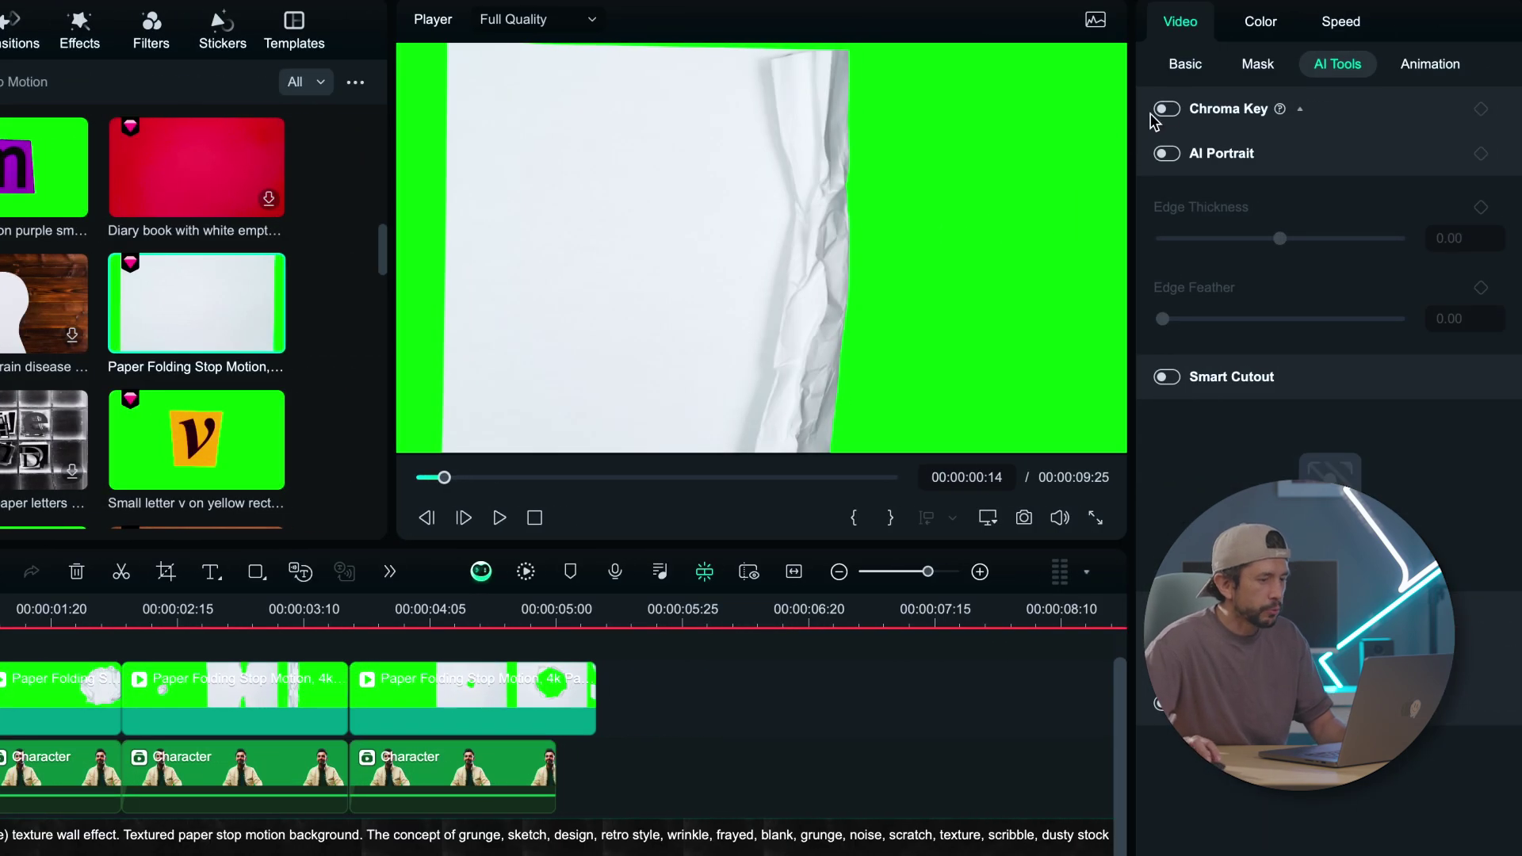
left_click(1509, 109)
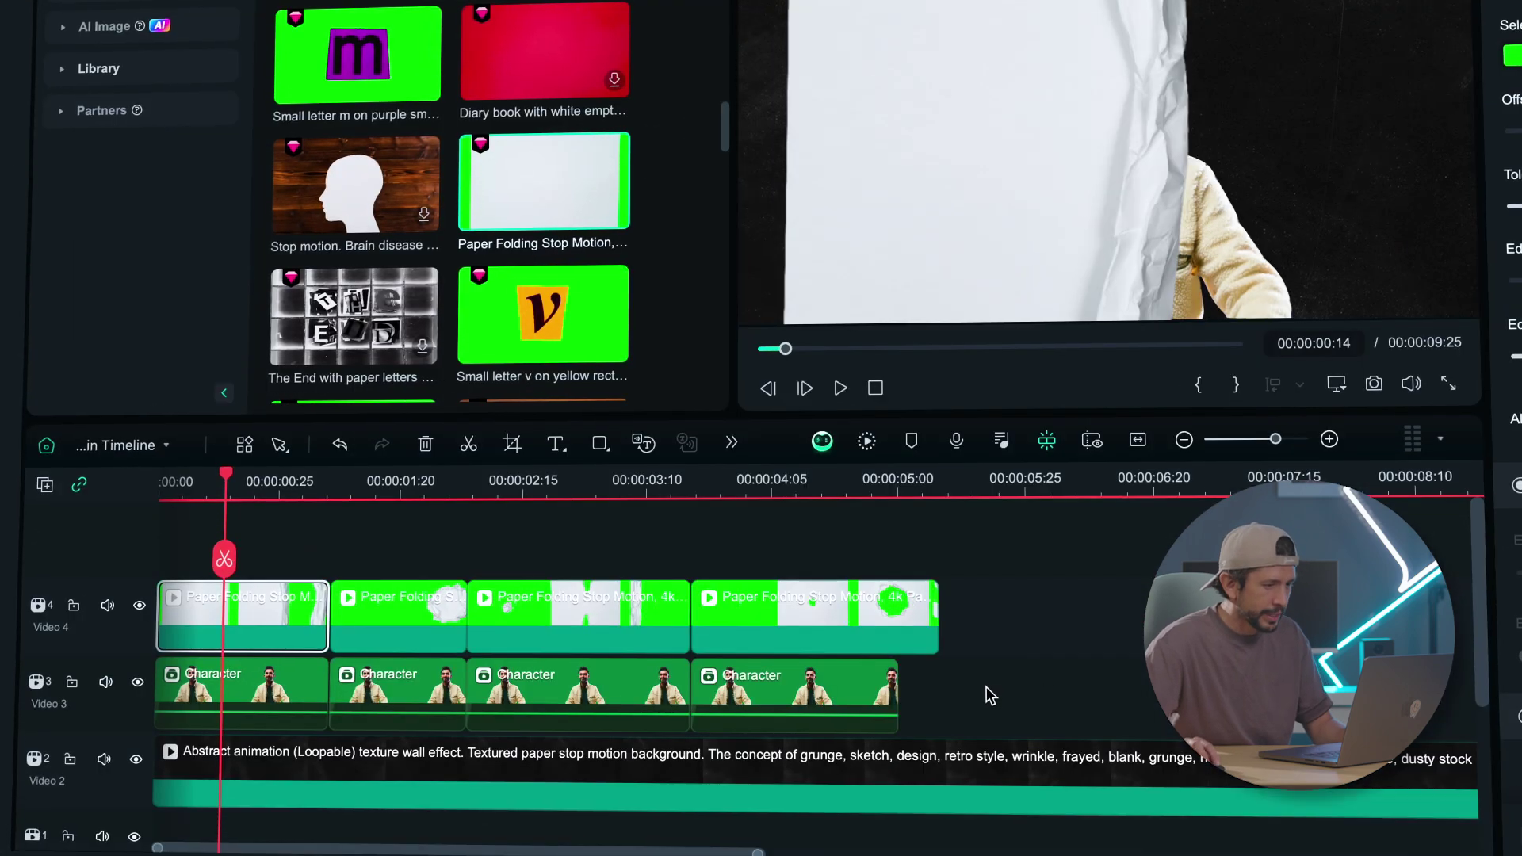
Move the Character clips onto a new top track above the paper clips.
left_click(259, 683)
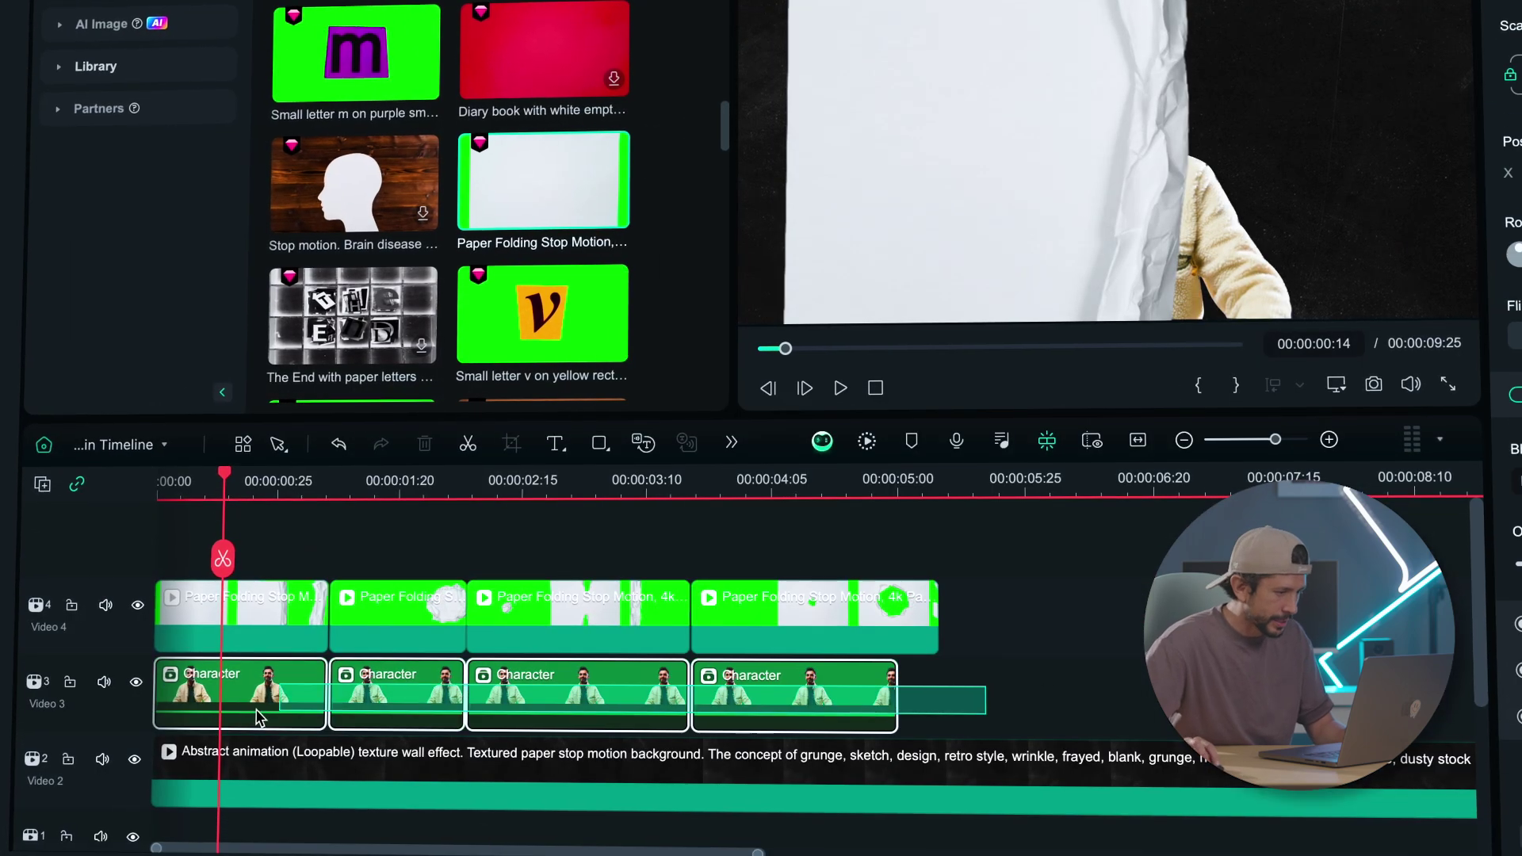
left_click_drag(260, 683, 245, 555)
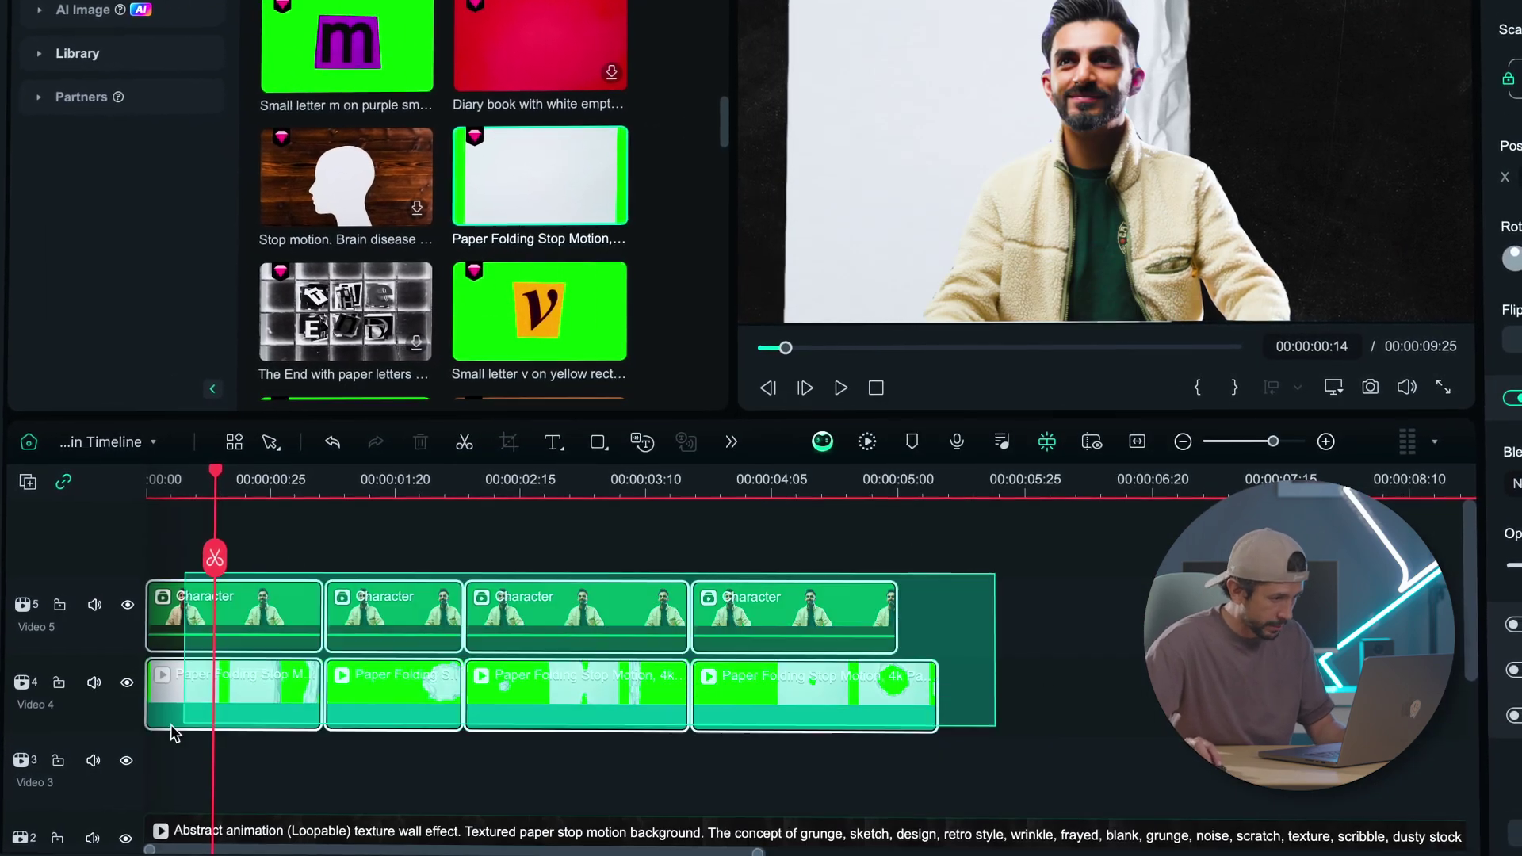
left_click(325, 612)
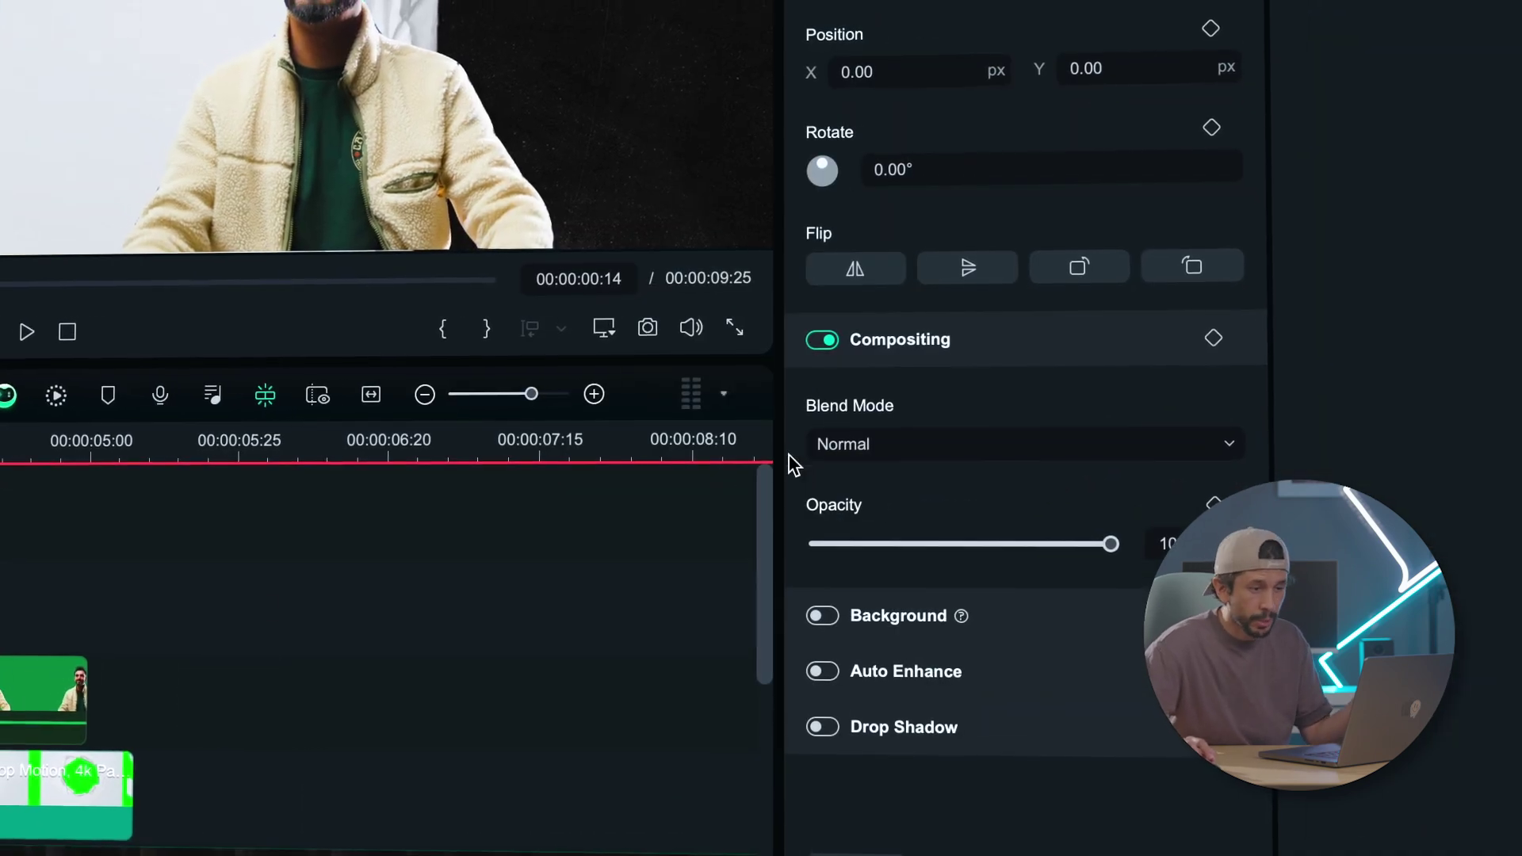
Chroma-key the green out of each paper clip and set each Character clip to Darken blend.
left_click(1215, 466)
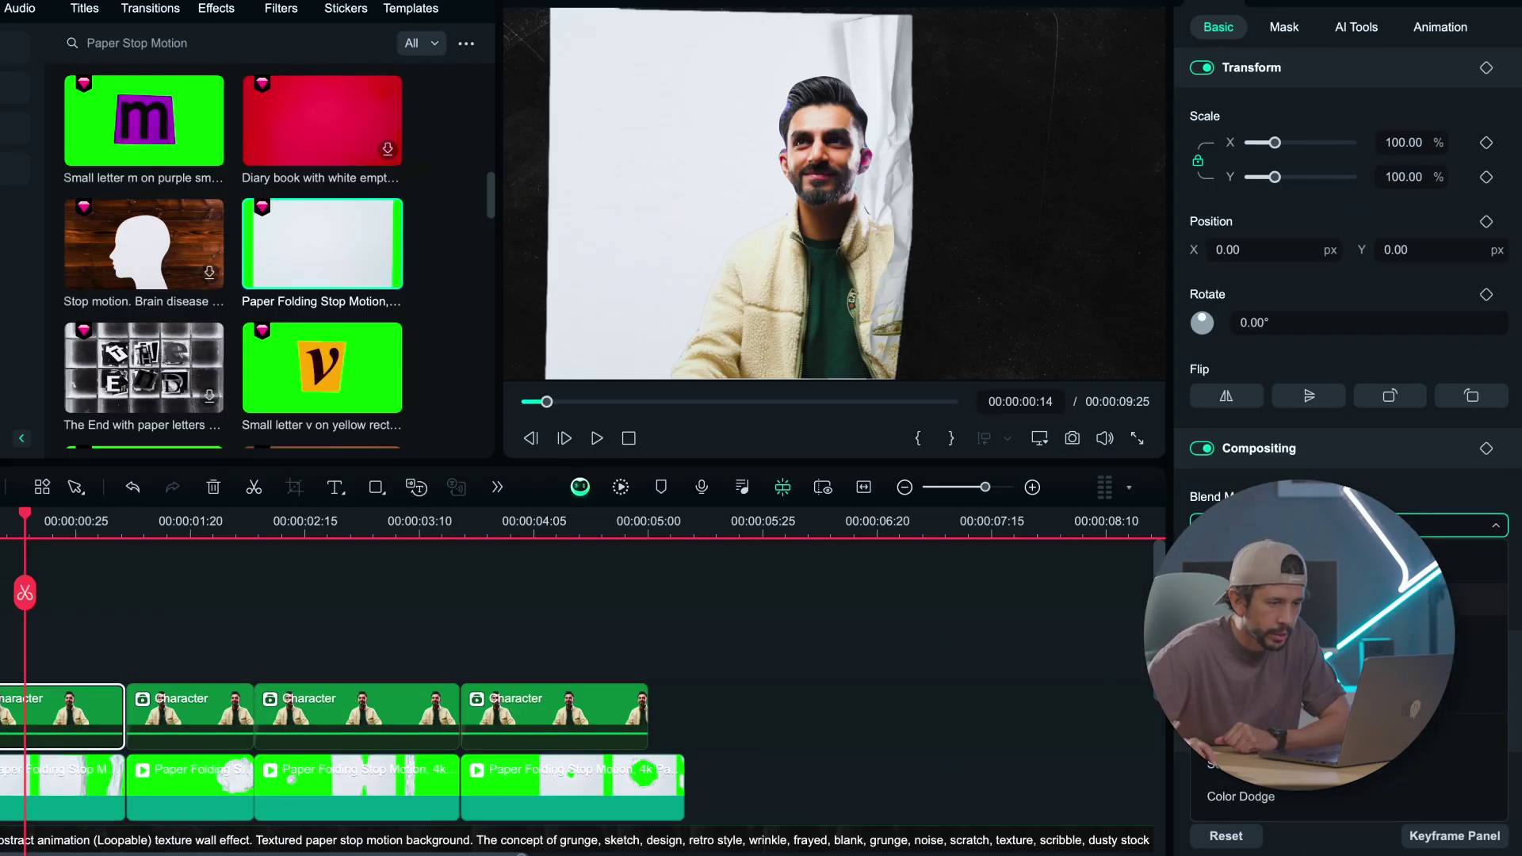
left_click(1201, 69)
left_click(188, 714)
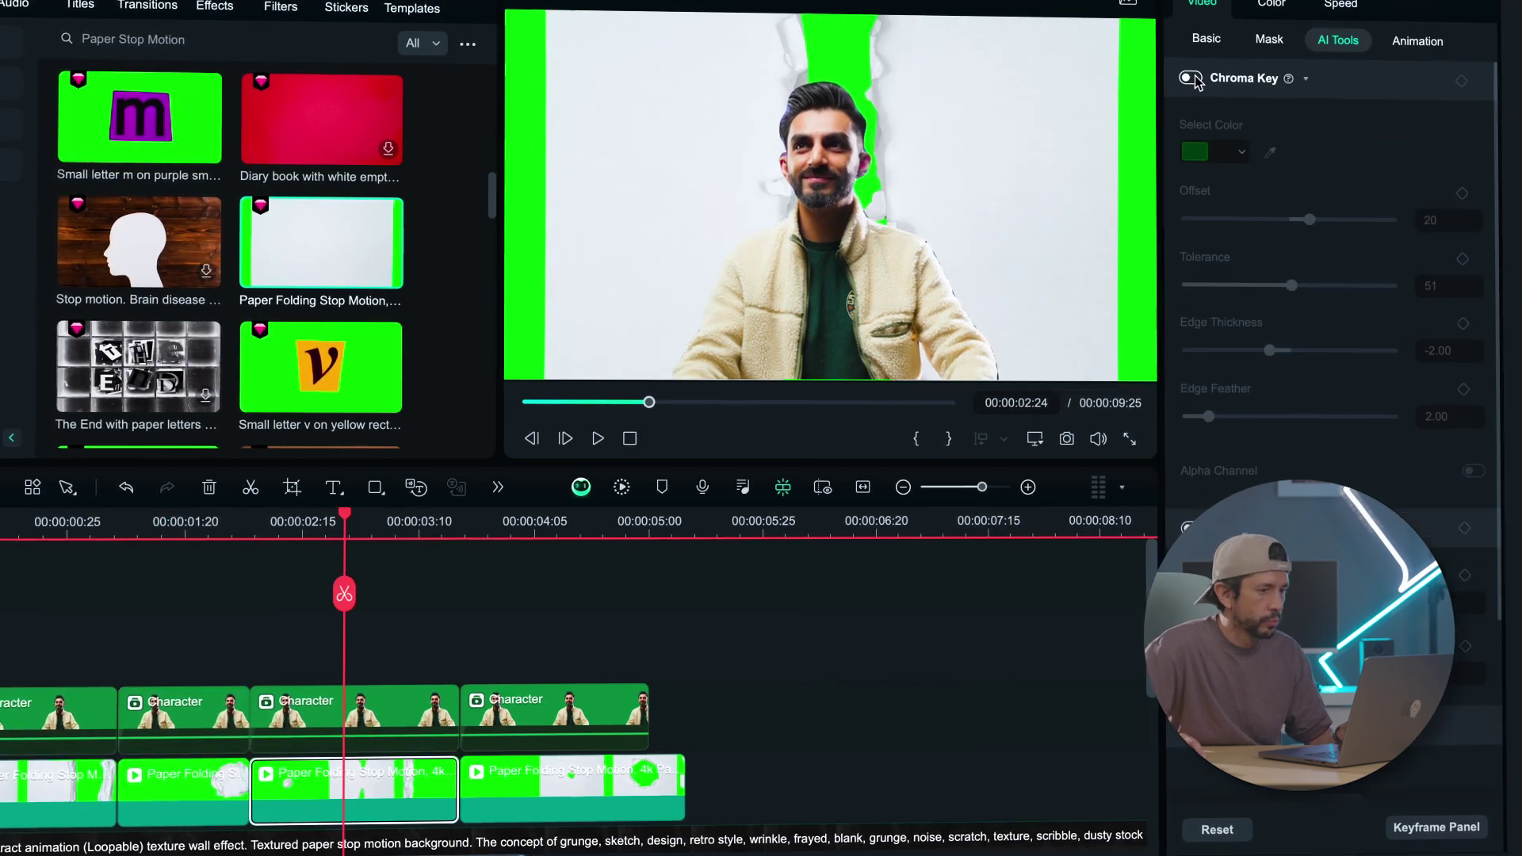
left_click(1197, 71)
left_click(352, 717)
left_click(1205, 525)
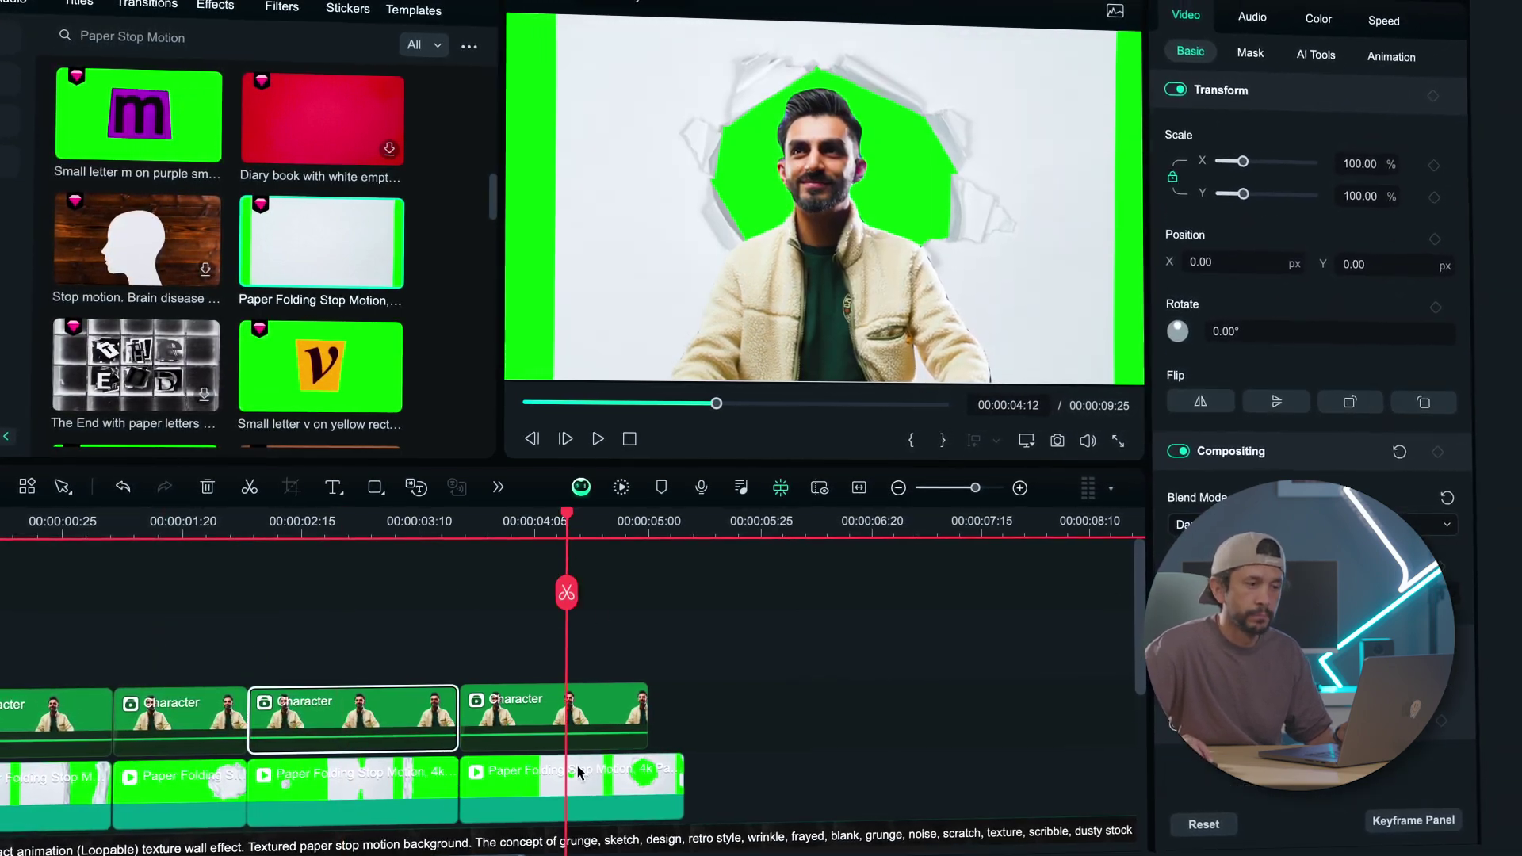
left_click(1175, 93)
left_click(555, 710)
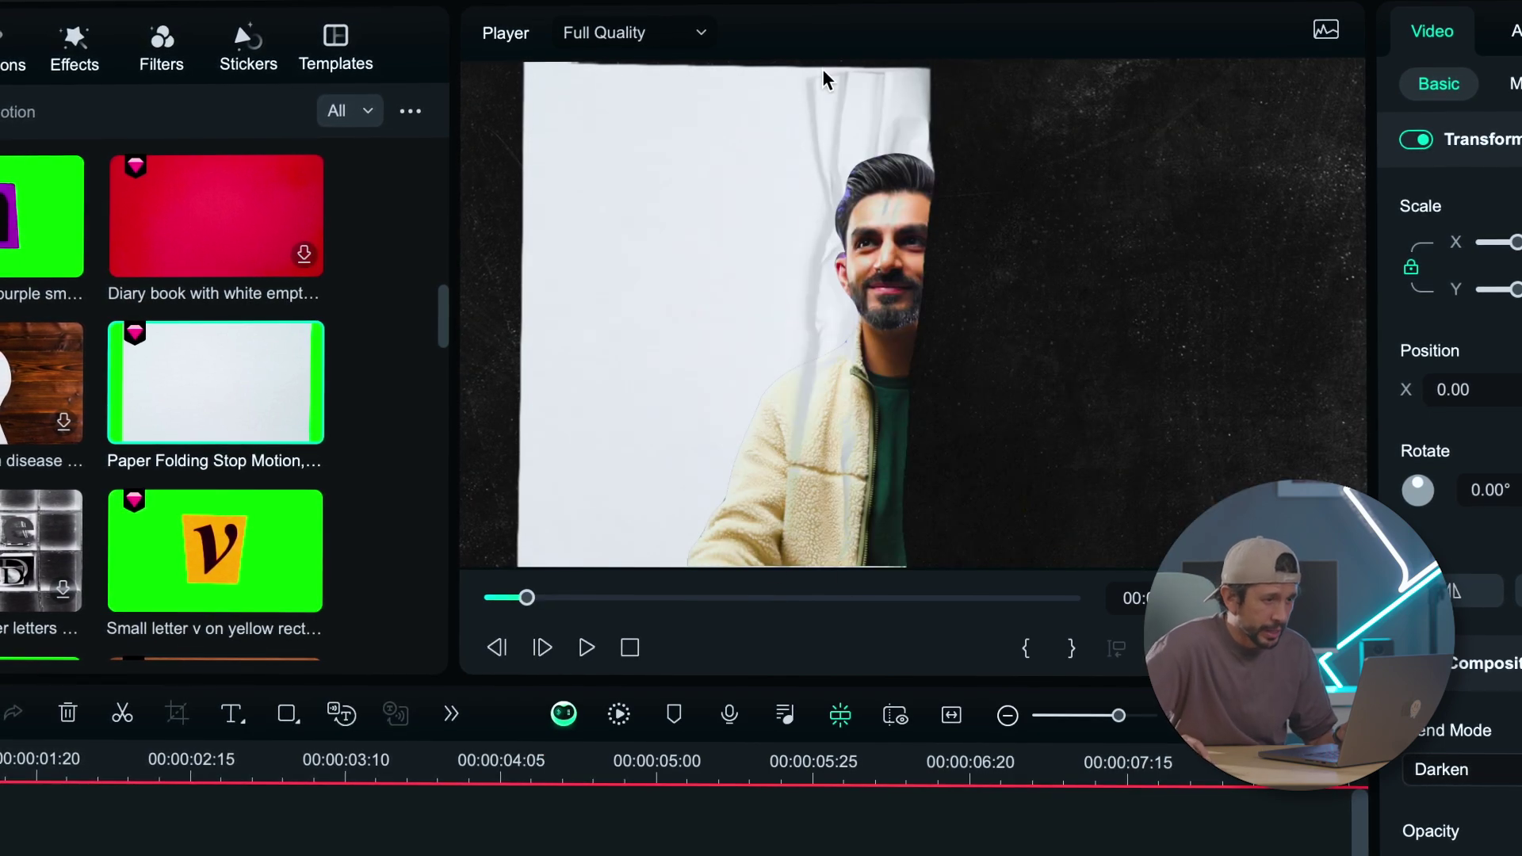
left_click_drag(766, 300, 751, 585)
key("ctrl+z")
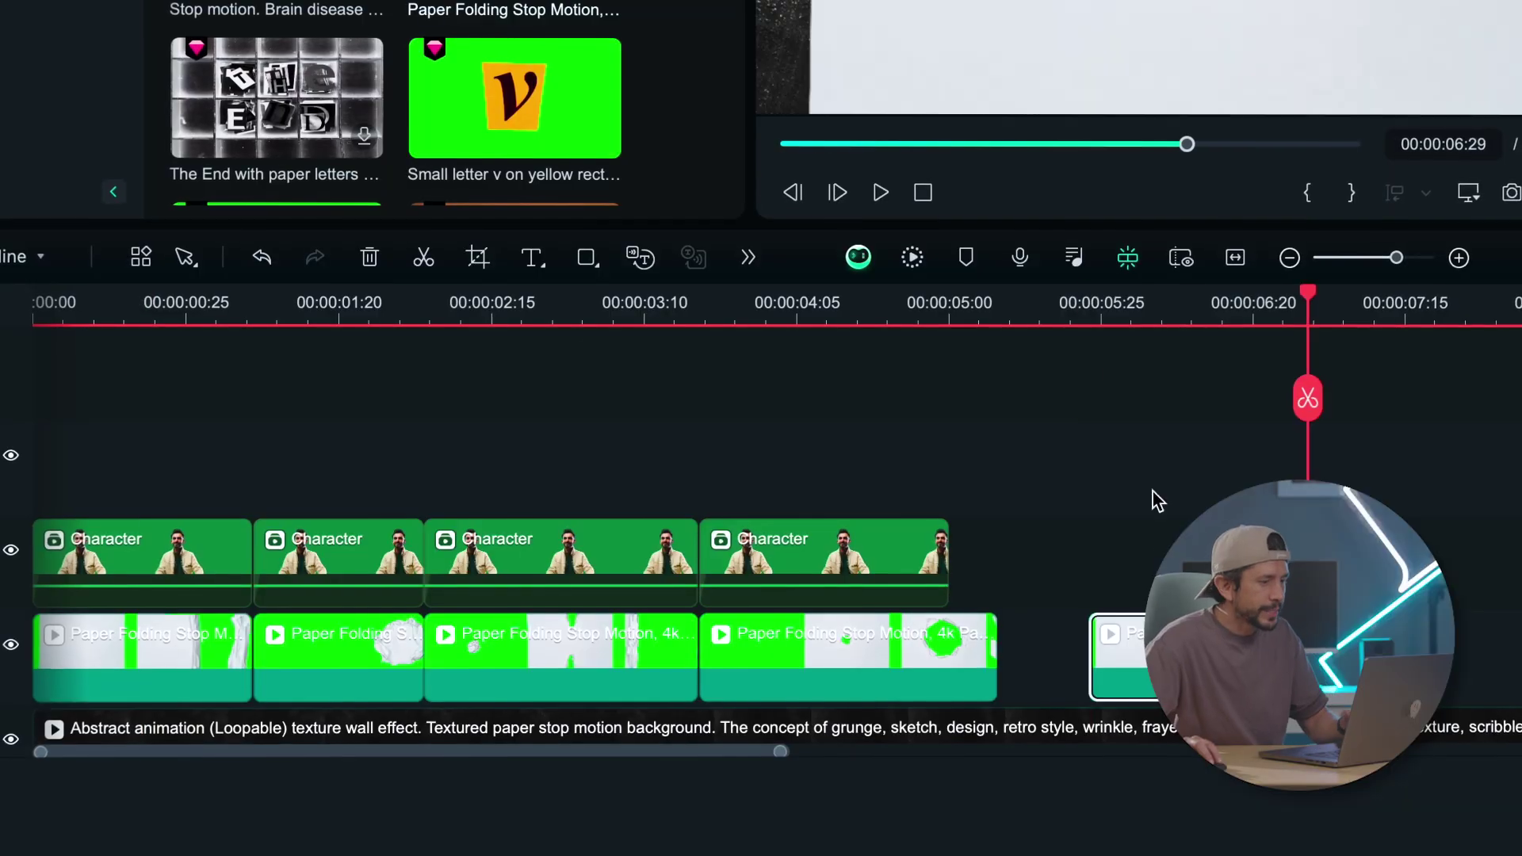
Move the last paper clip to time 0 on a new top track and Smart Cutout-track its torn strip.
left_click_drag(1146, 658, 79, 464)
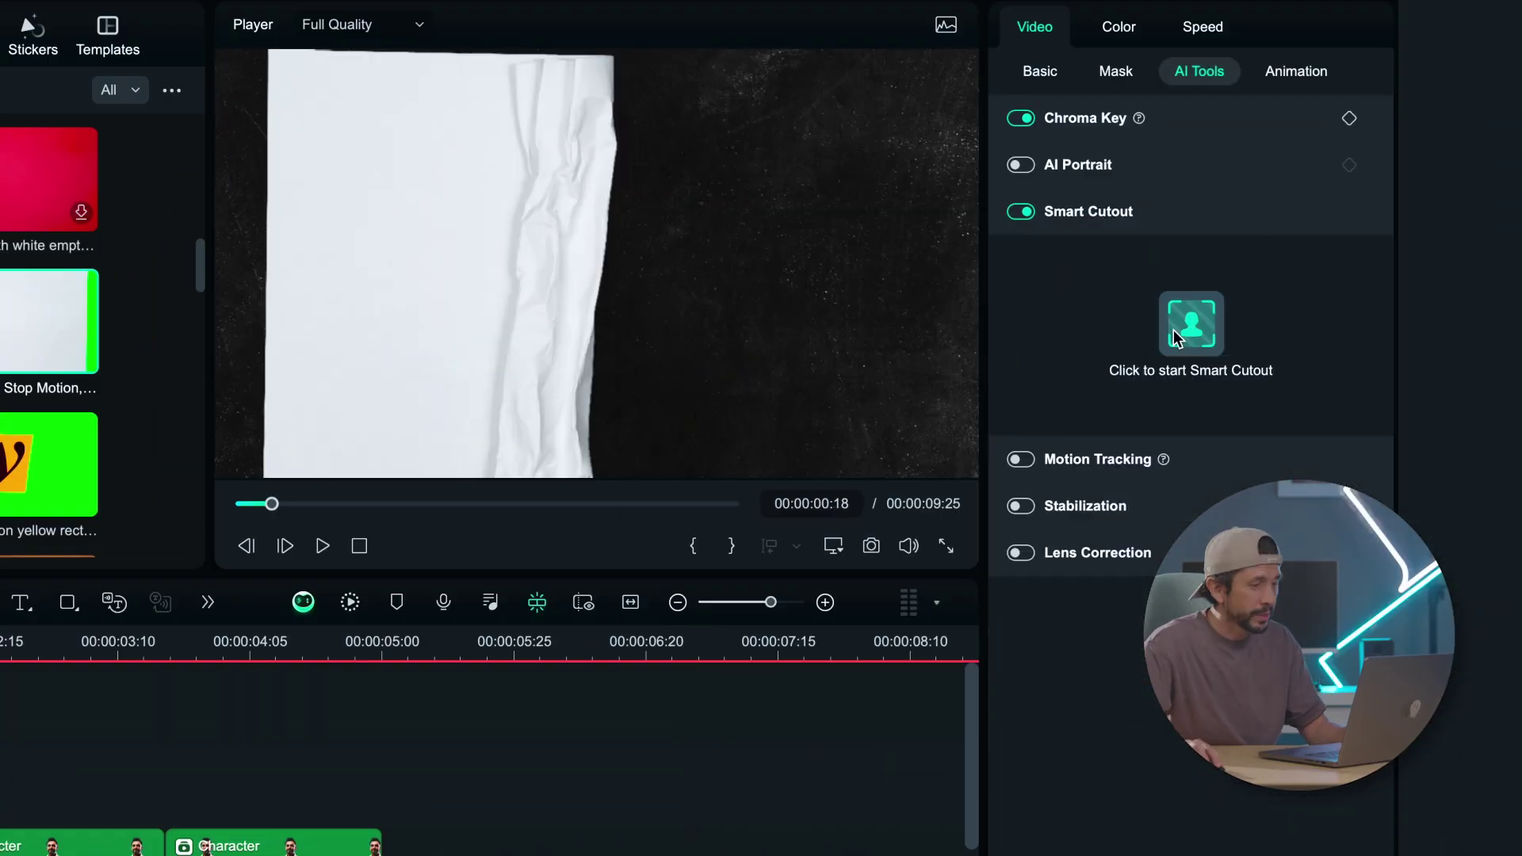
left_click(1181, 326)
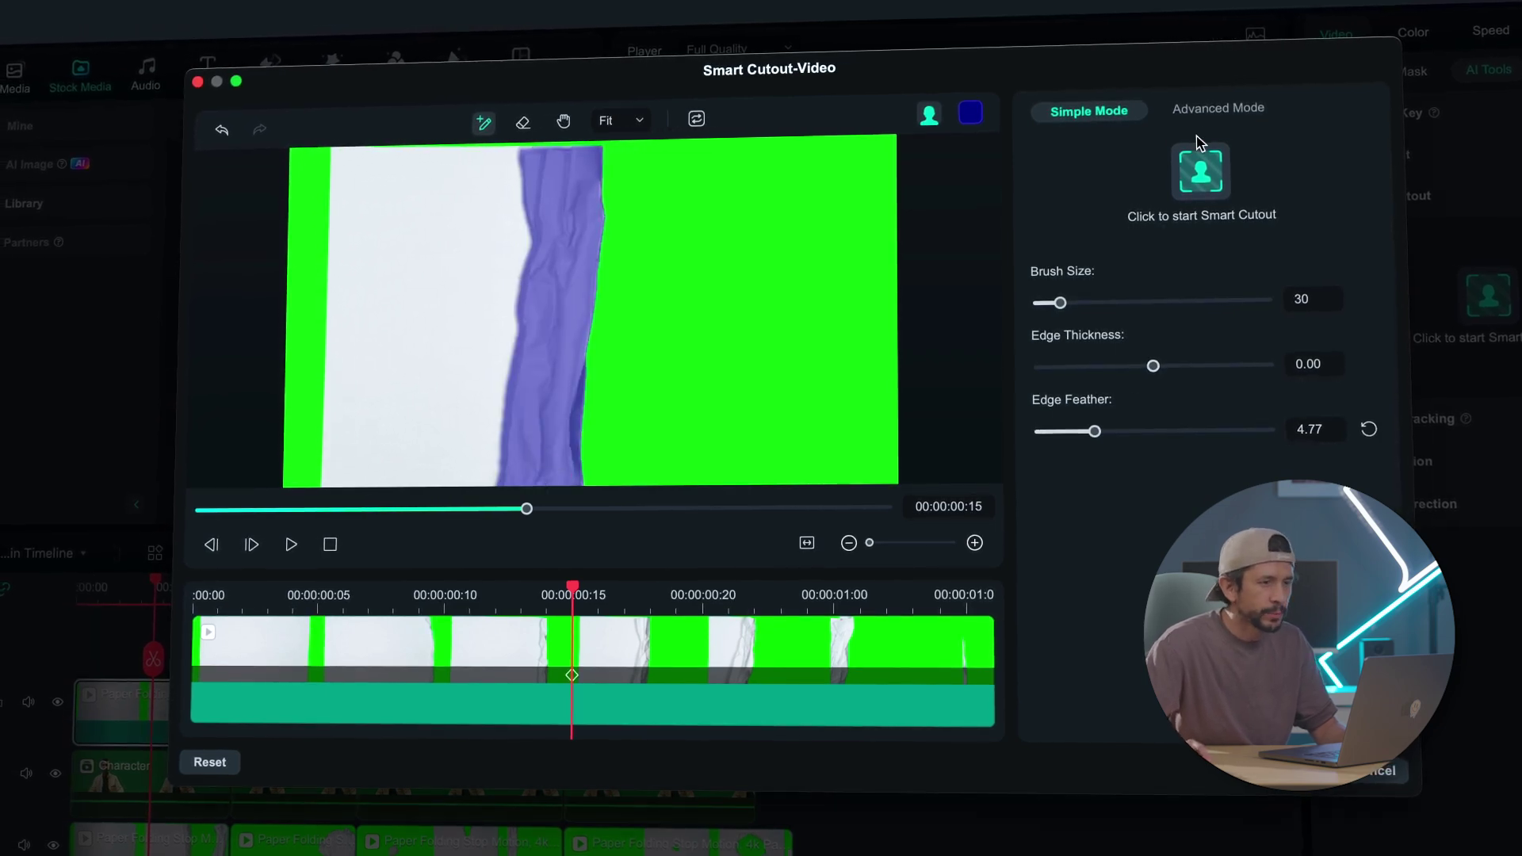
left_click(1206, 109)
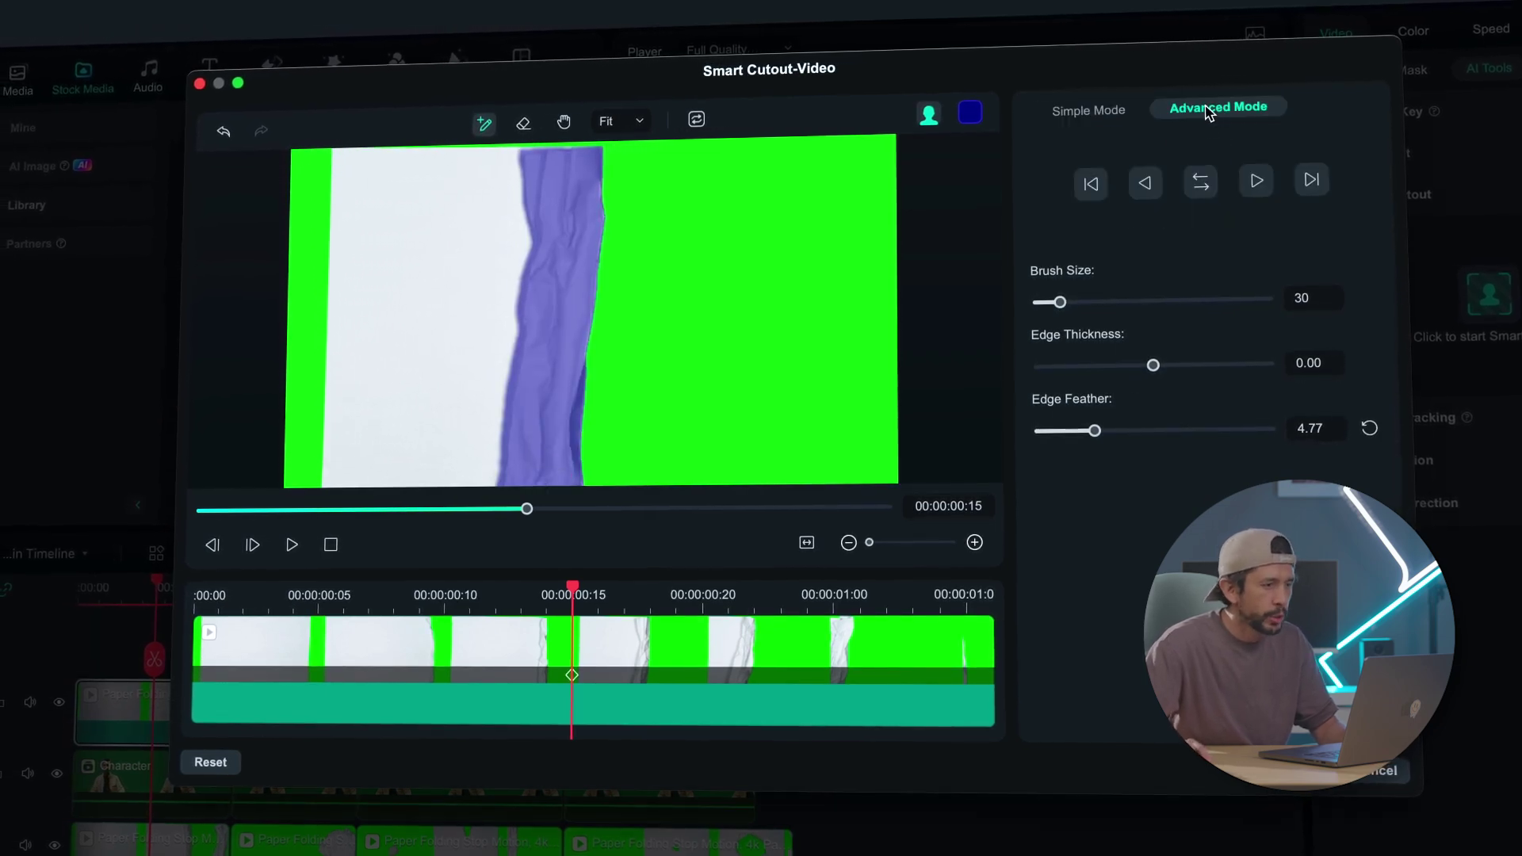
left_click(1313, 184)
left_click(1090, 182)
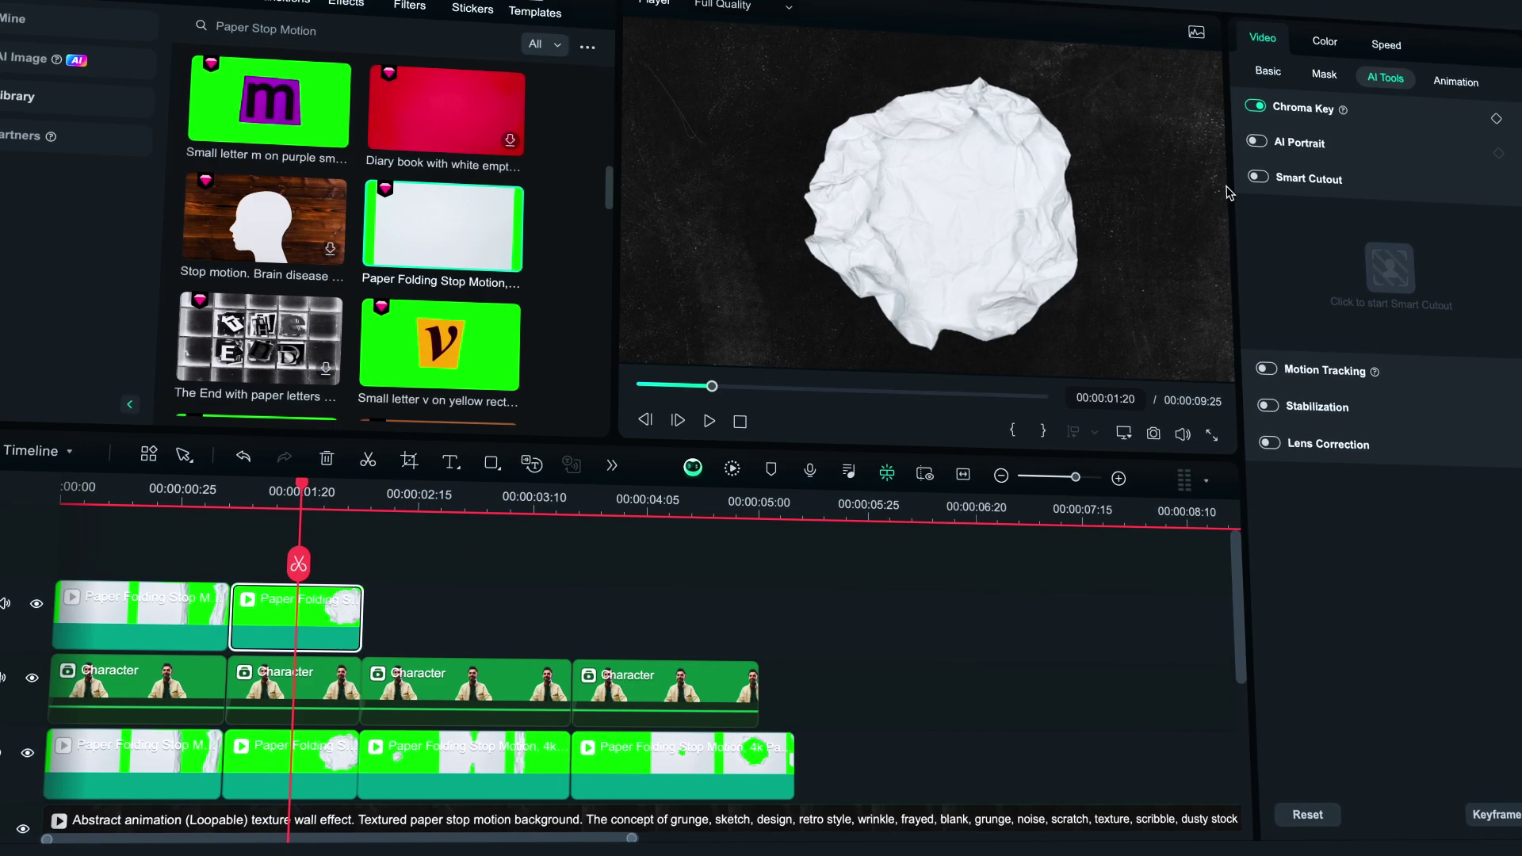
Paint a Smart Cutout around the paper ball, track it forward and check the tracked frames.
left_click(1264, 176)
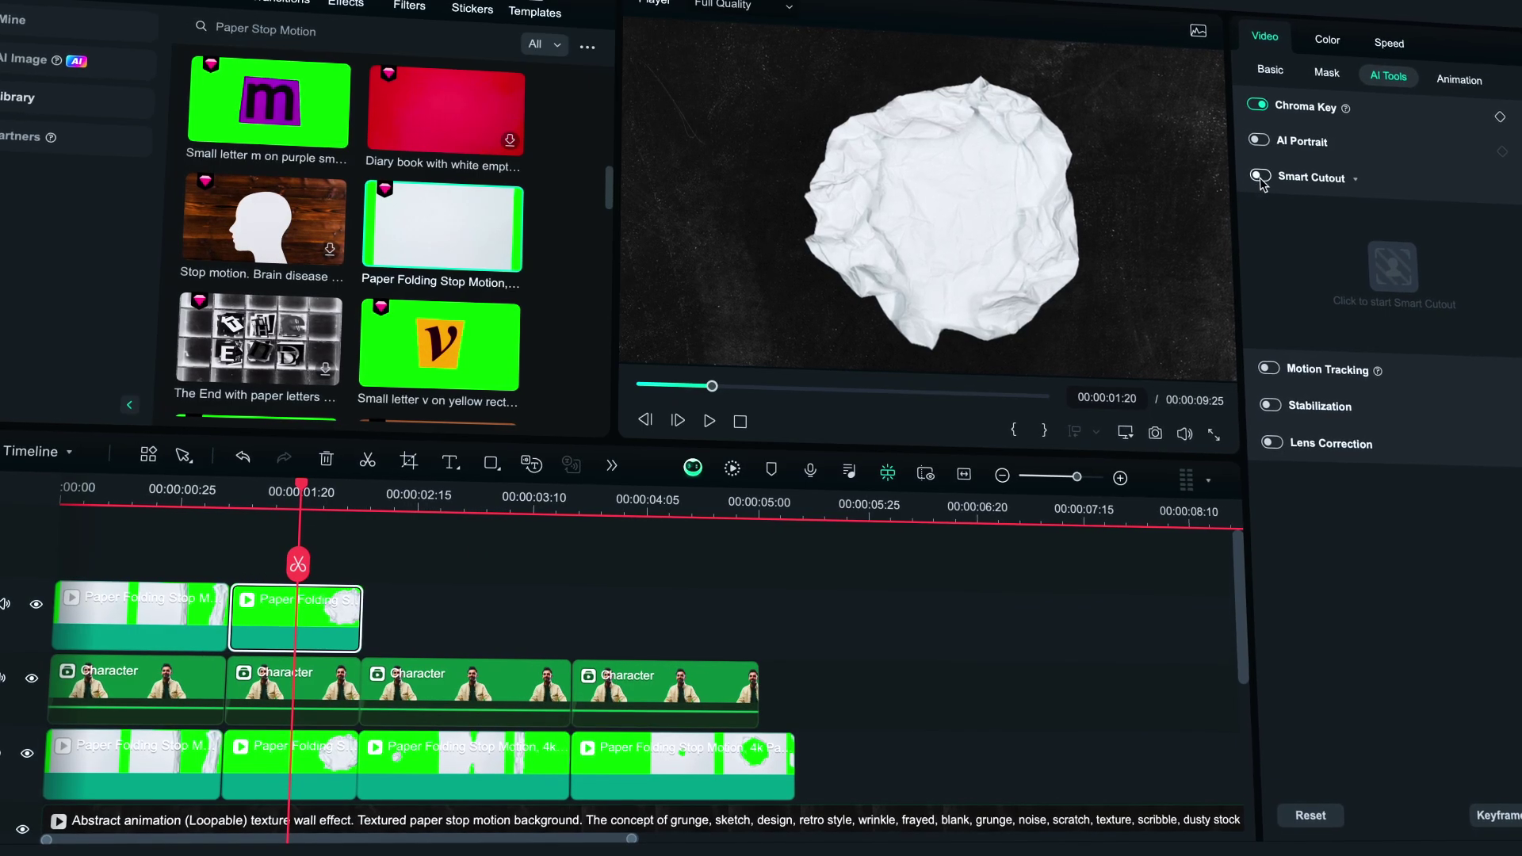
left_click(1386, 268)
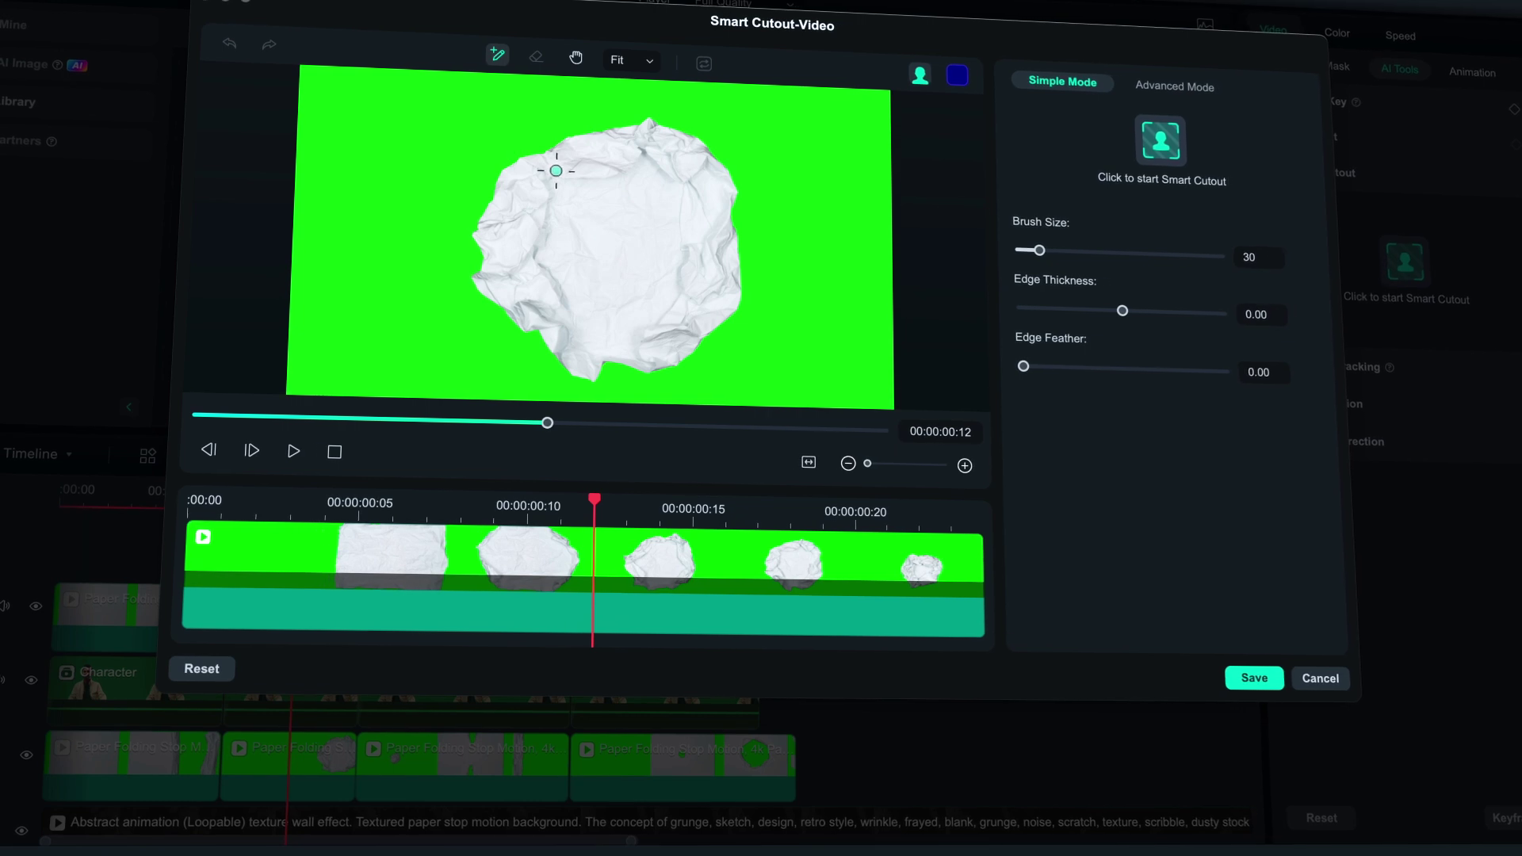
left_click_drag(547, 178, 697, 338)
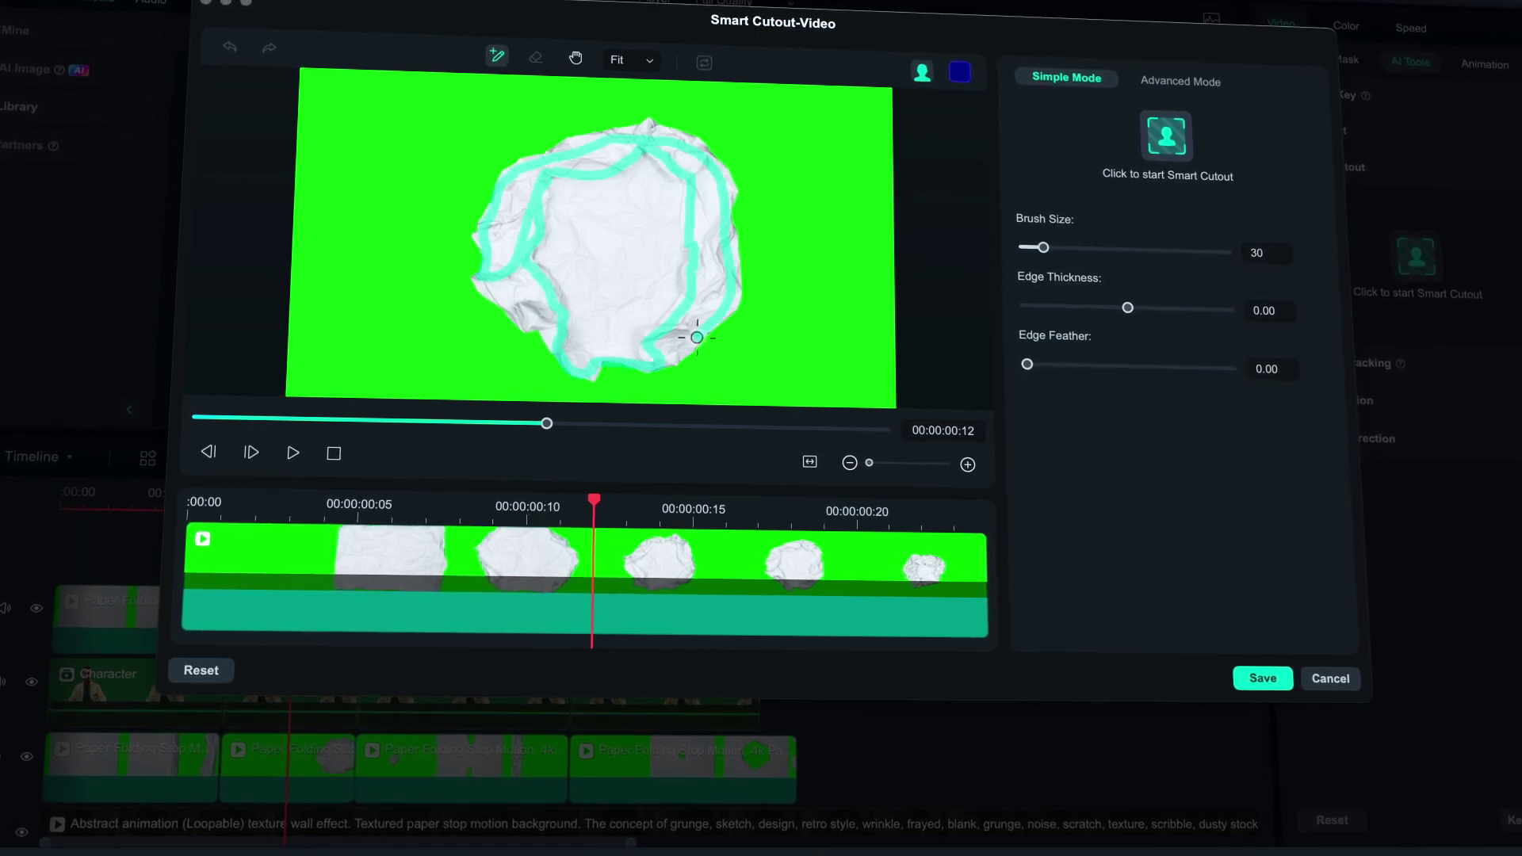
left_click(1183, 78)
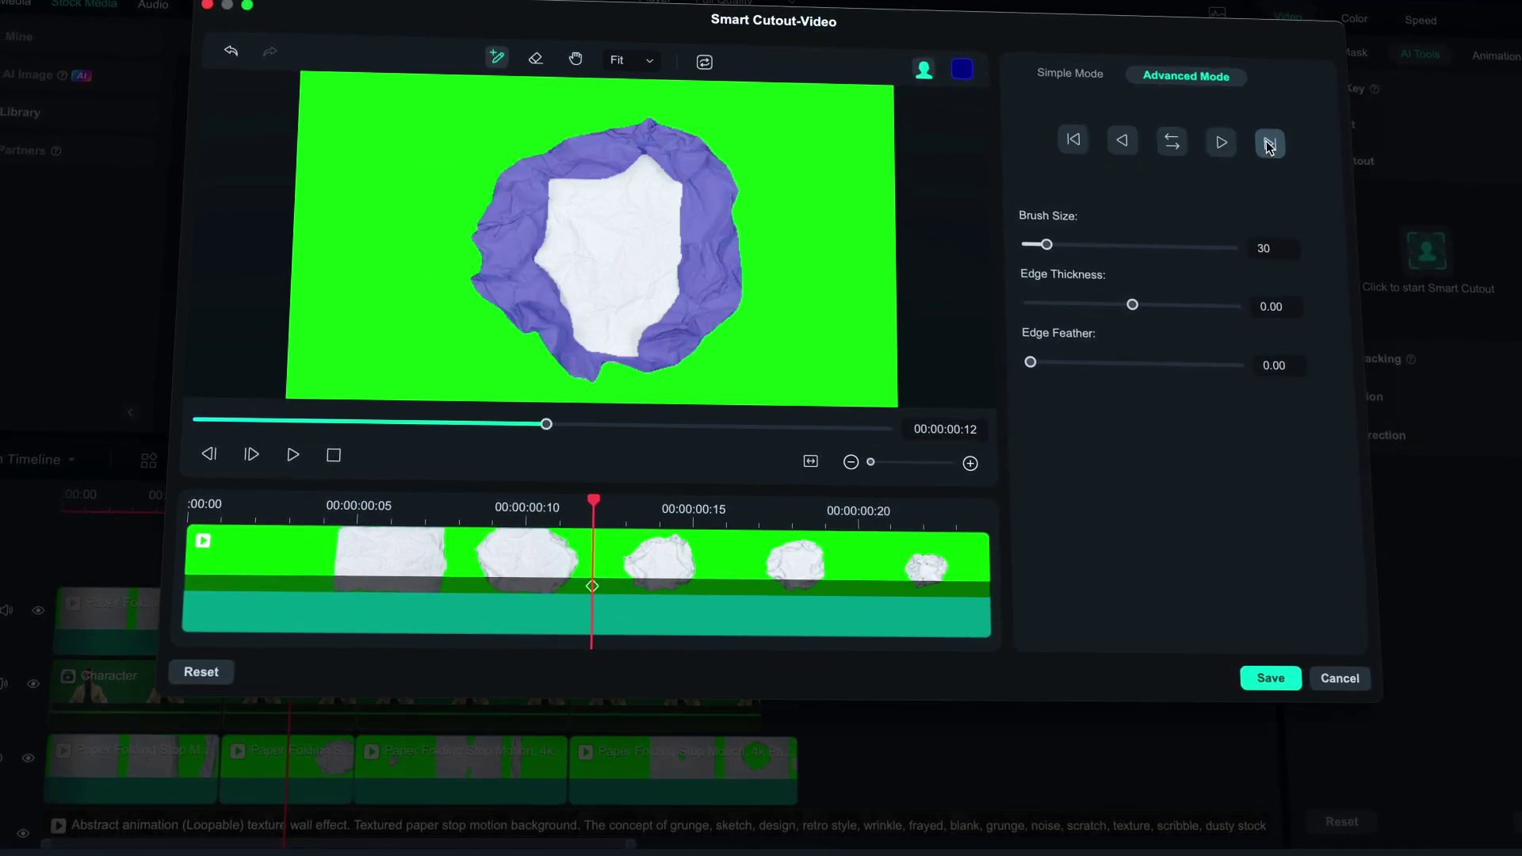
left_click(1268, 136)
left_click(561, 508)
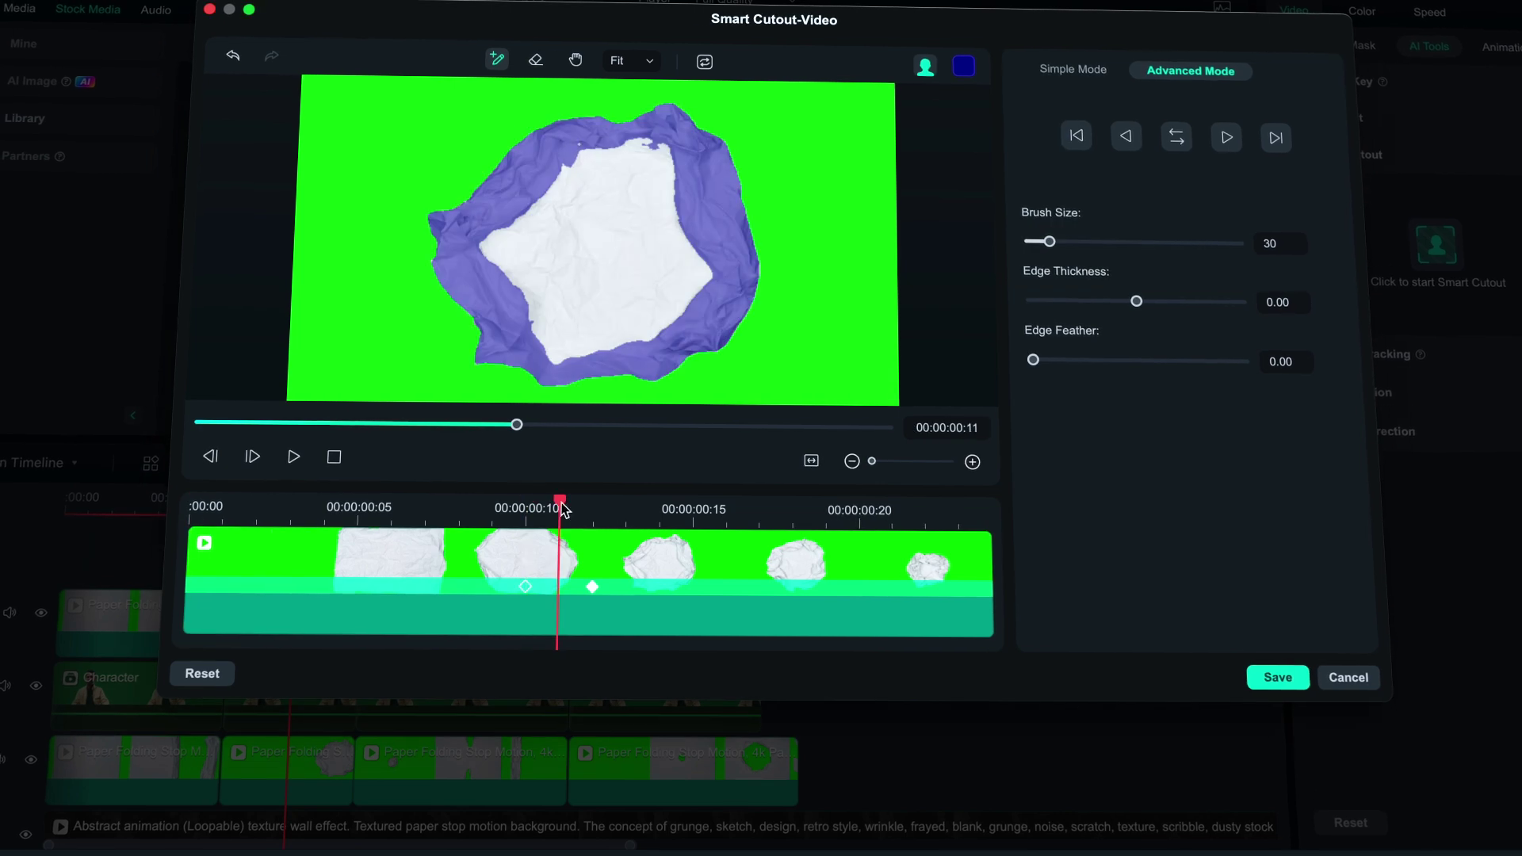
mouse_move(545, 543)
left_mouse_down()
mouse_move(193, 543)
mouse_move(426, 543)
left_mouse_up()
left_click(536, 61)
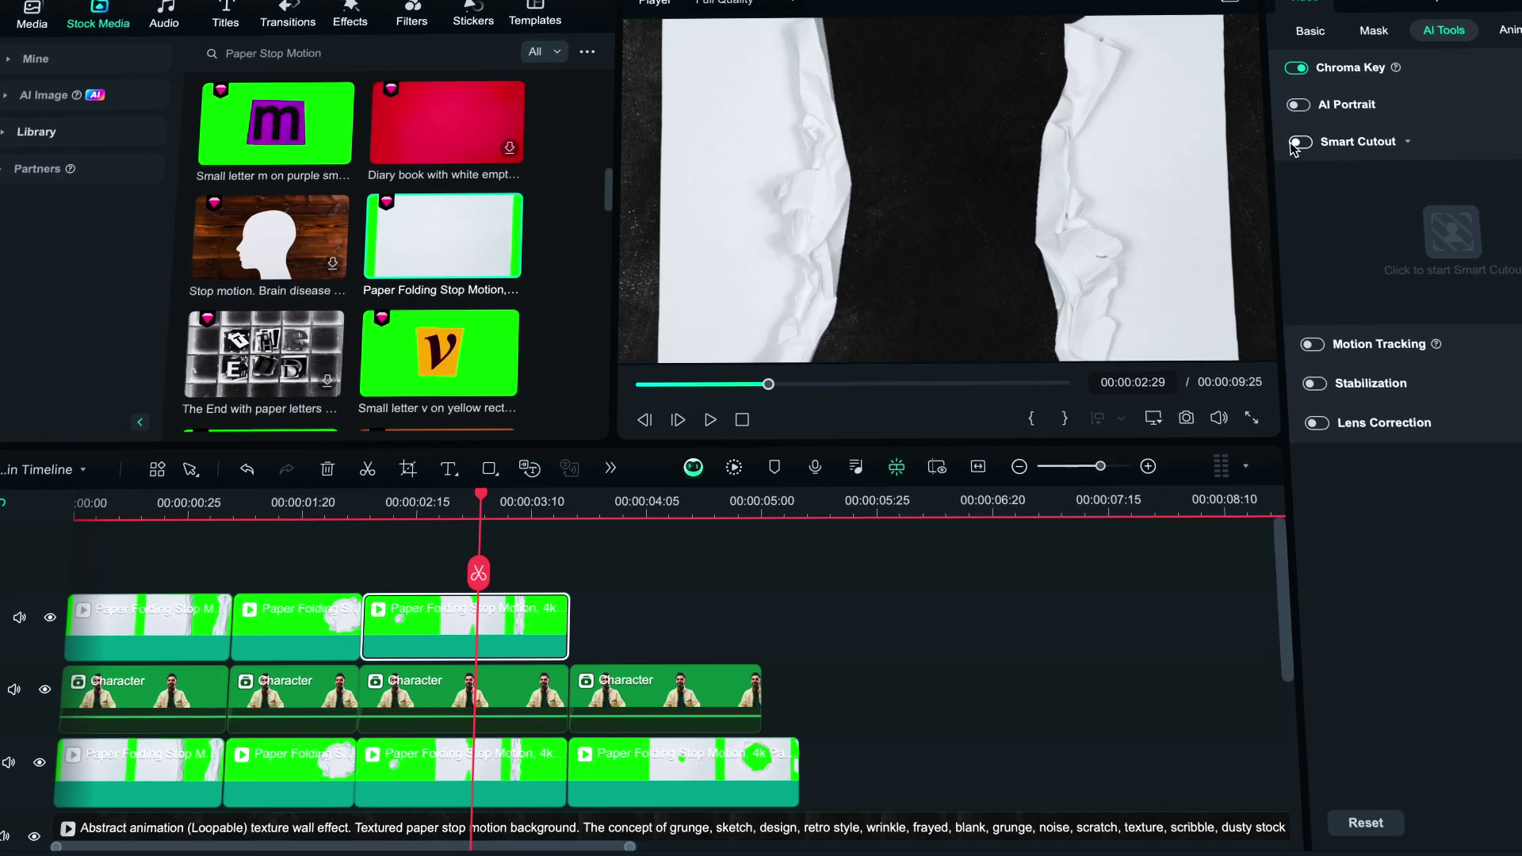
Mark the right and left torn paper strips of the next clip for Smart Cutout.
left_click(1445, 224)
left_click_drag(725, 103, 704, 394)
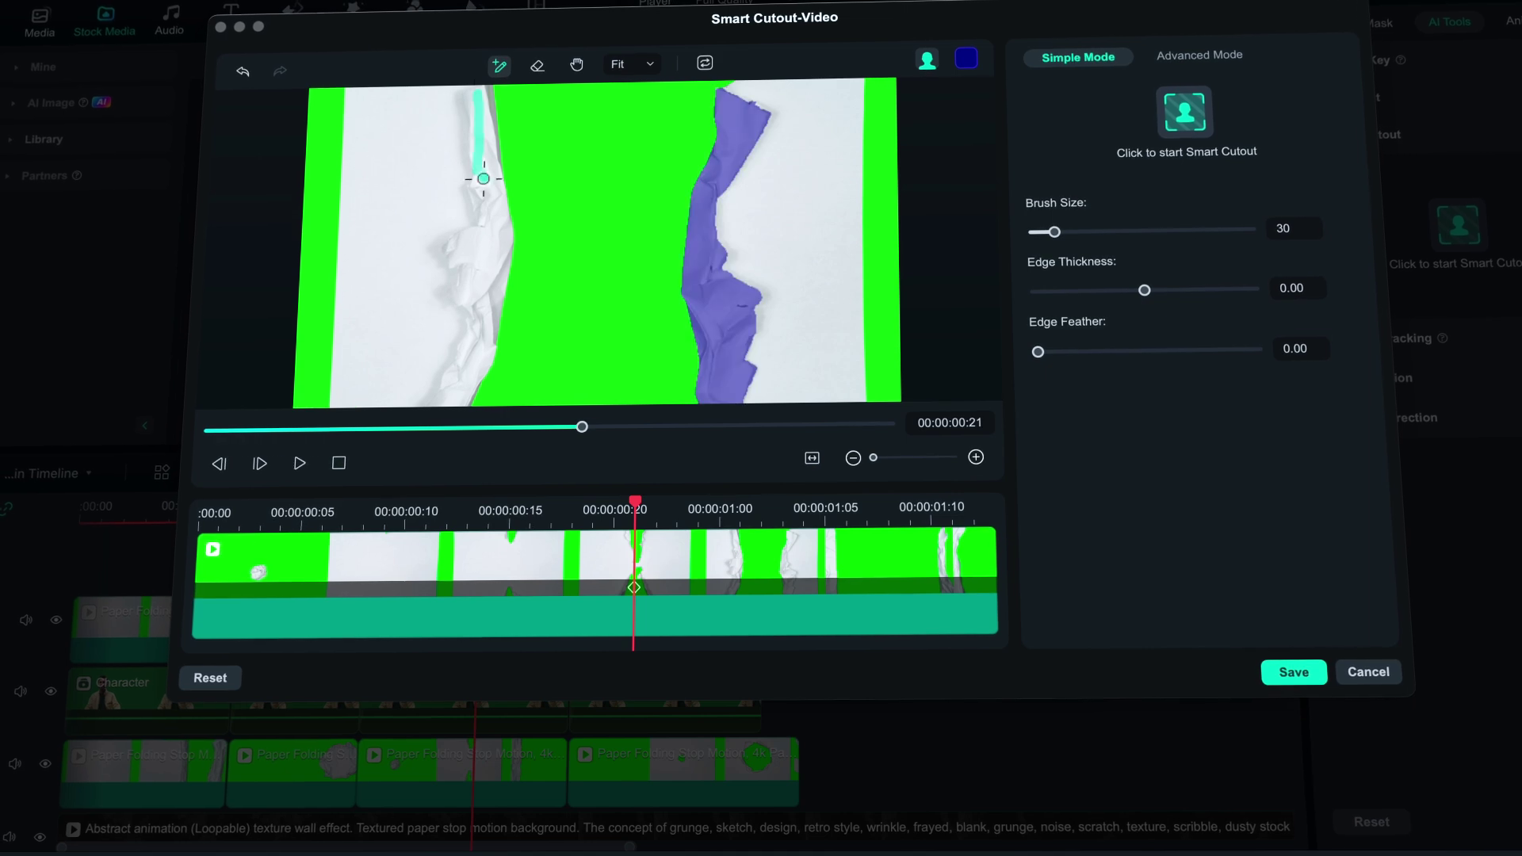
left_click_drag(479, 170, 485, 298)
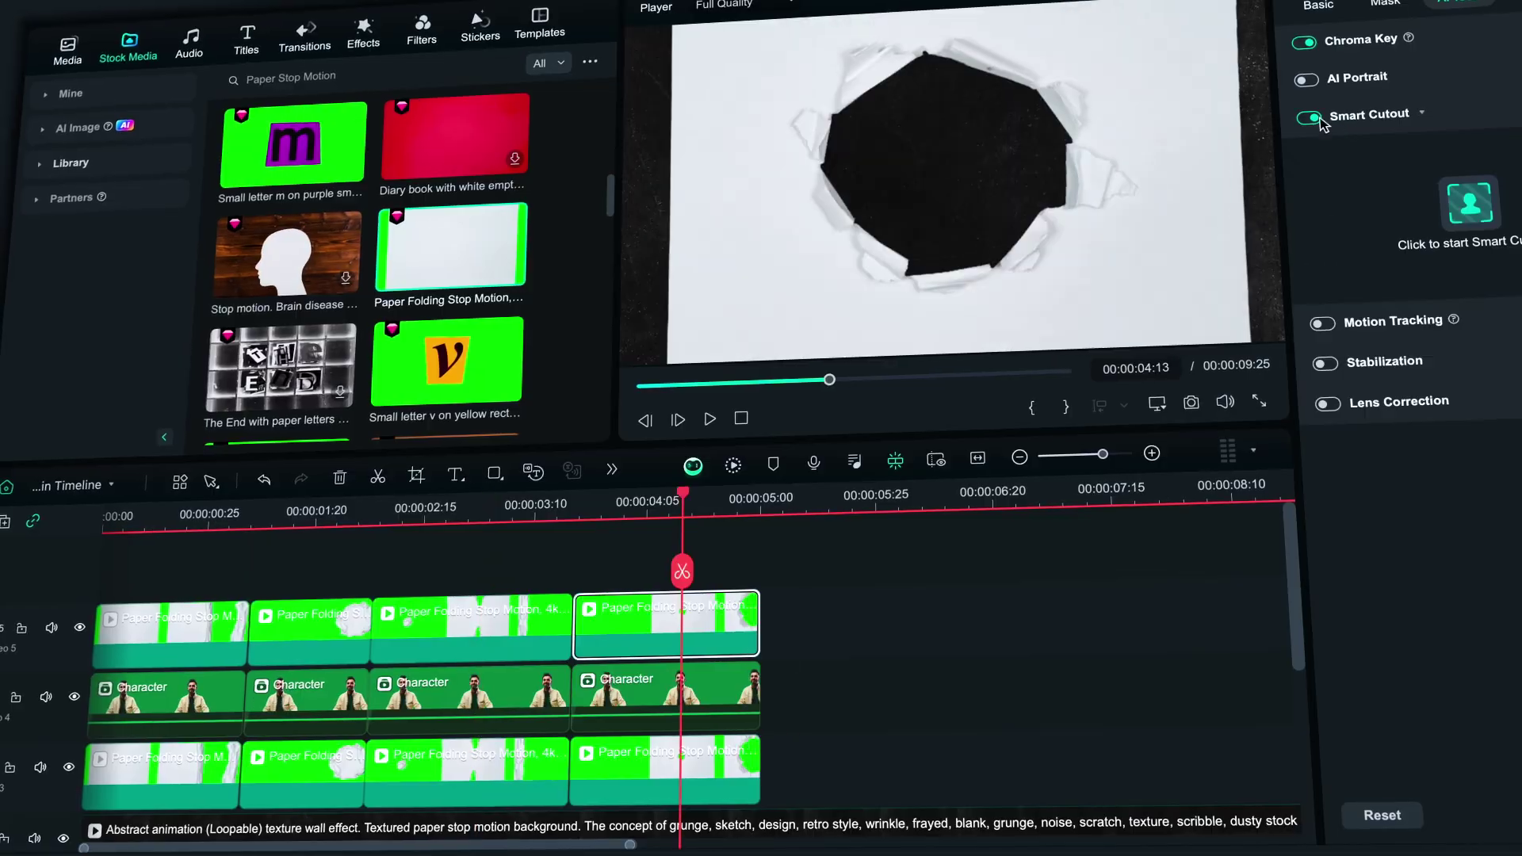
Start Smart Cutout on the fourth paper clip, then play the paper-wipe example from the presenter's entrance.
left_click(1465, 200)
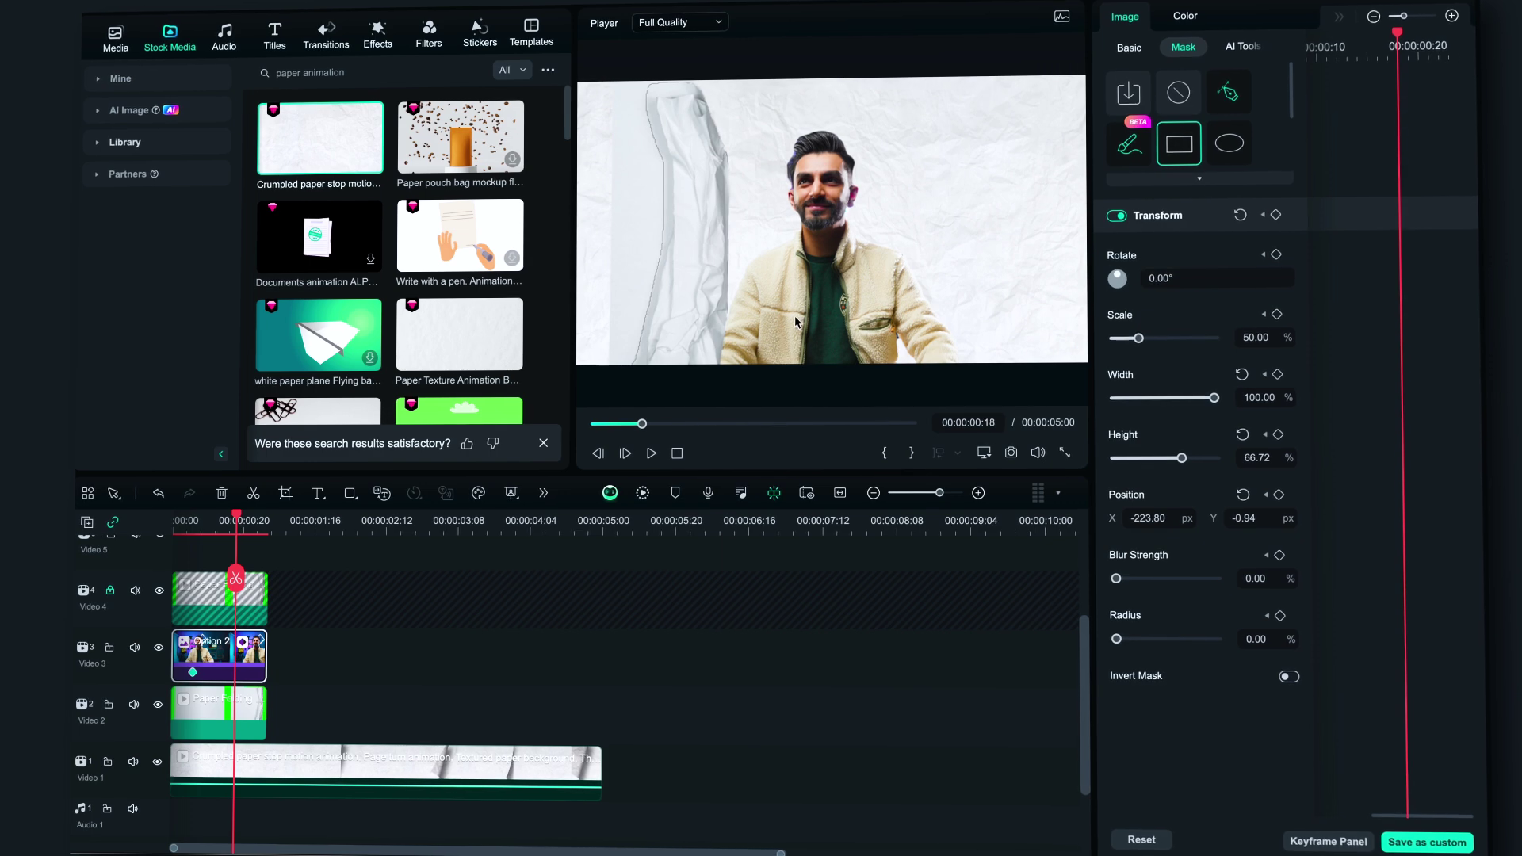
left_click(216, 520)
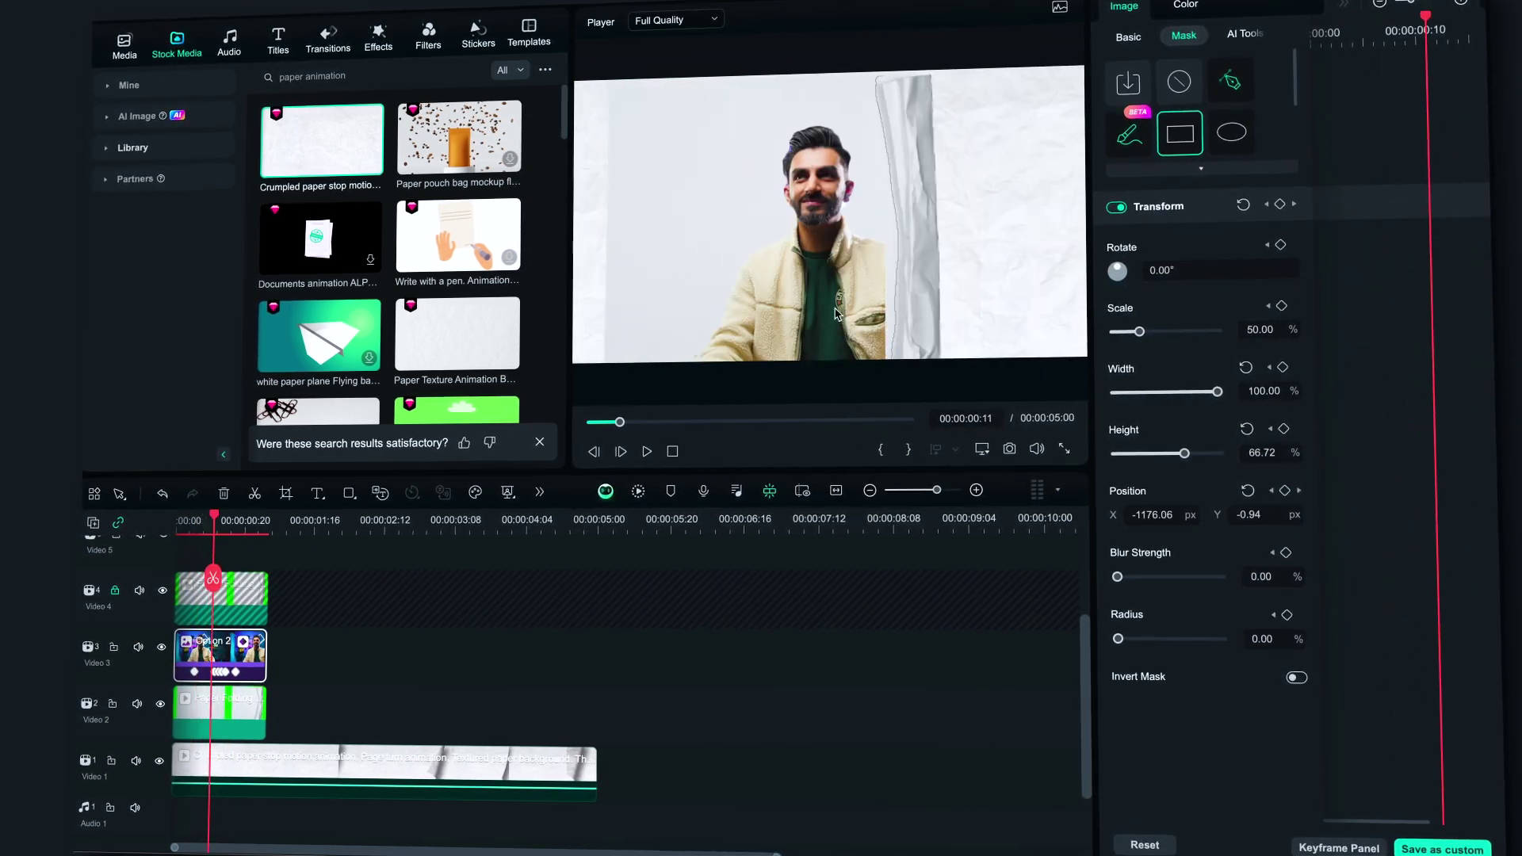
key("space")
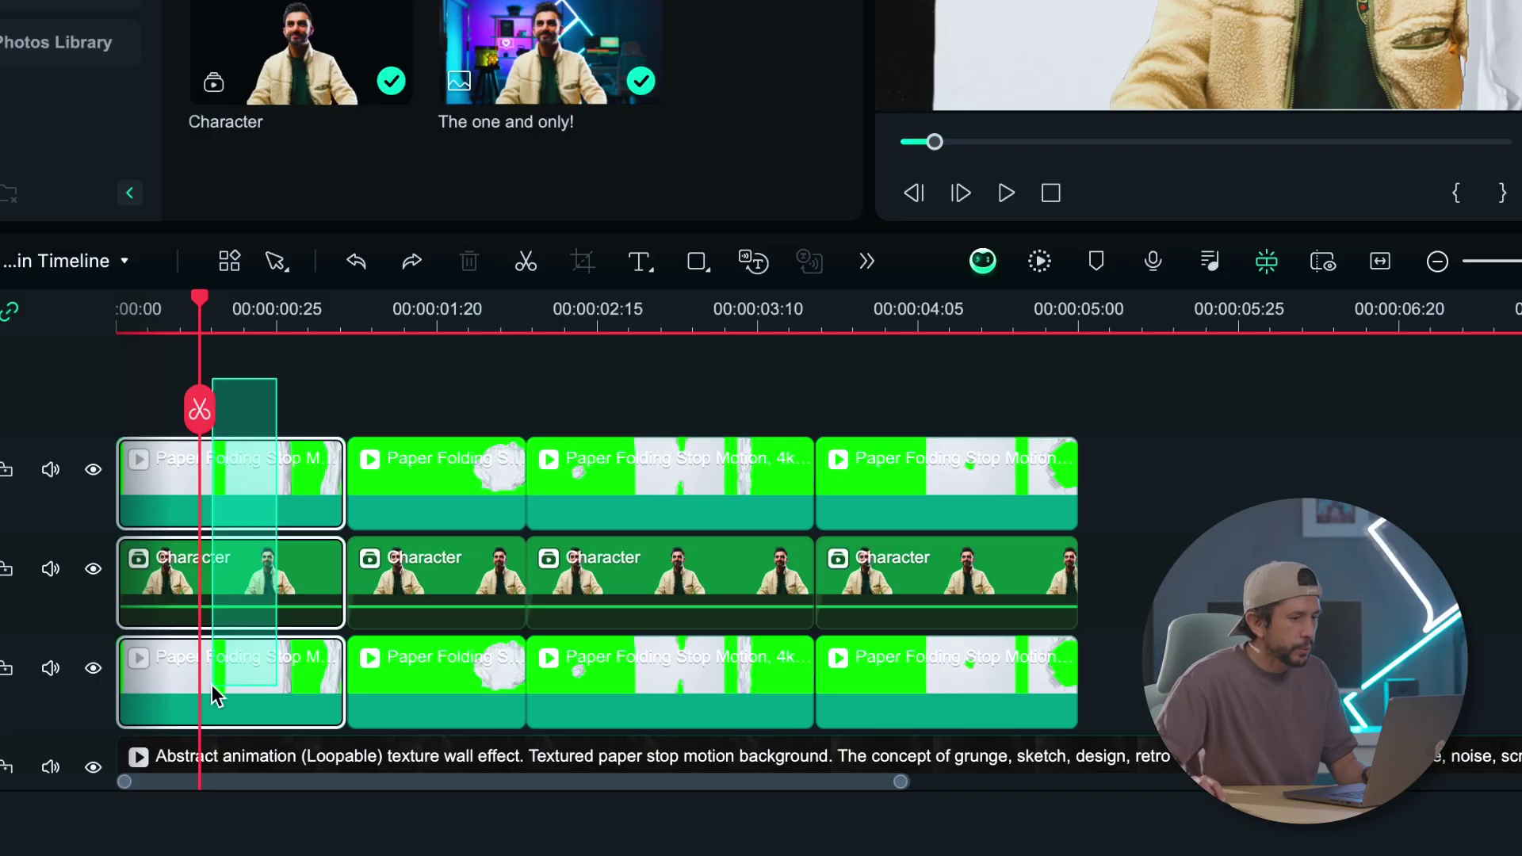
Combine the stacked paper and Character clips into a compound clip named 'Final Fx'.
right_click(228, 668)
mouse_move(503, 114)
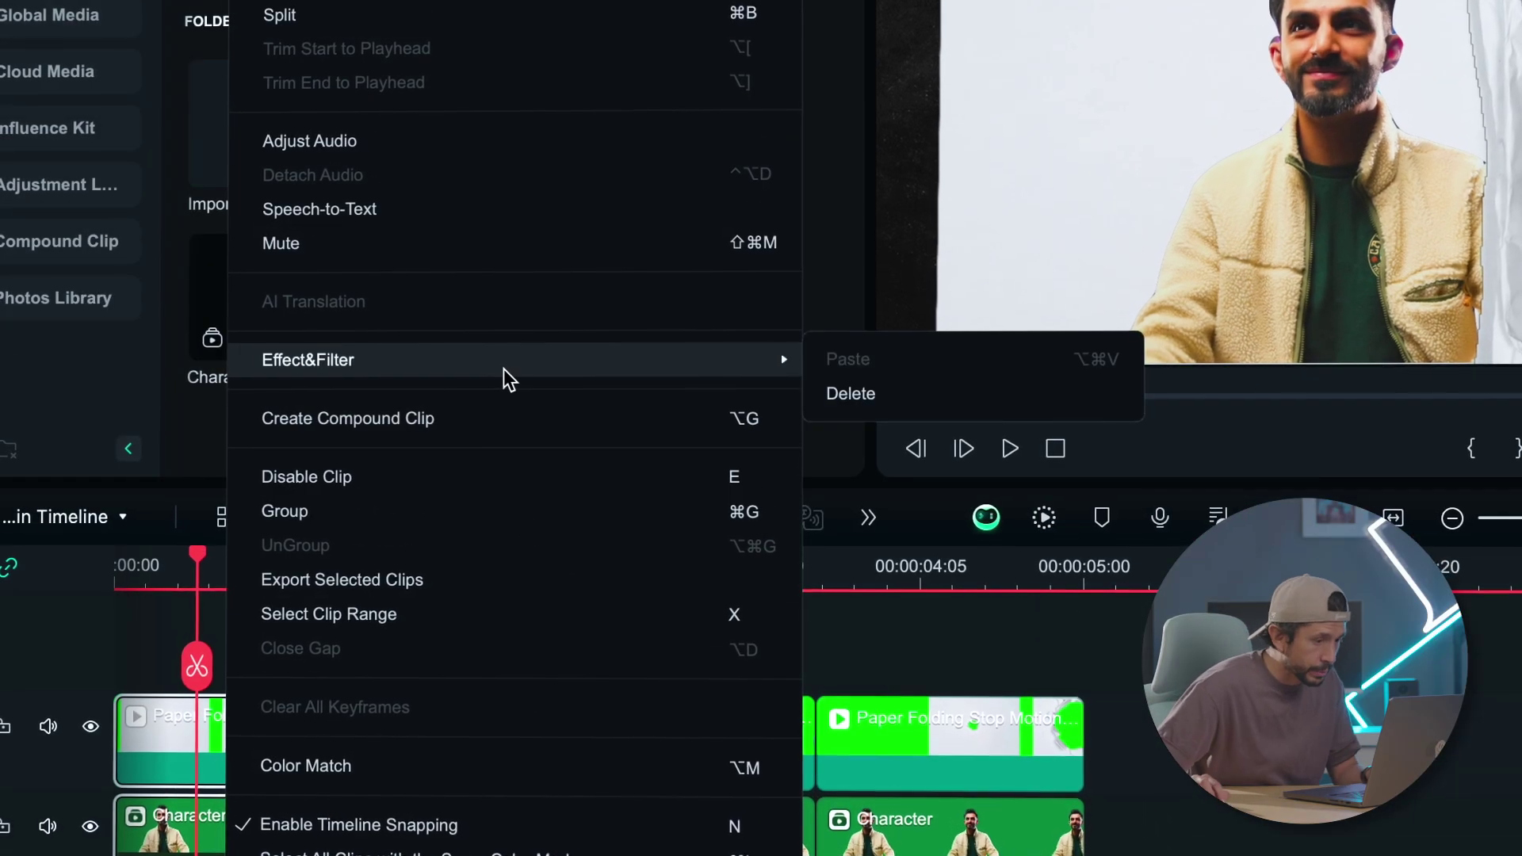
left_click(483, 418)
type("Final")
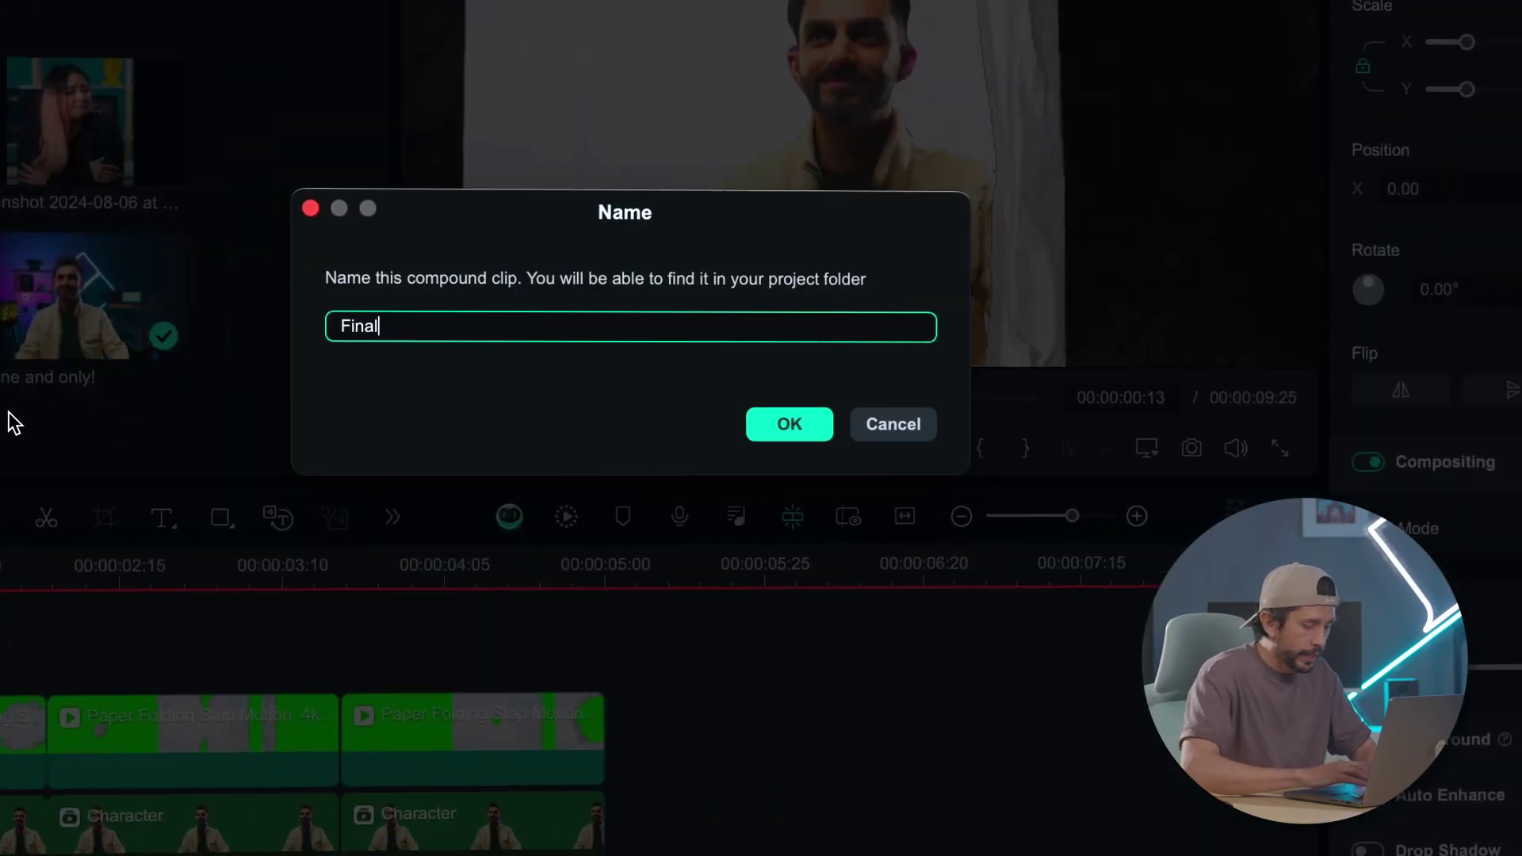
type("Fx")
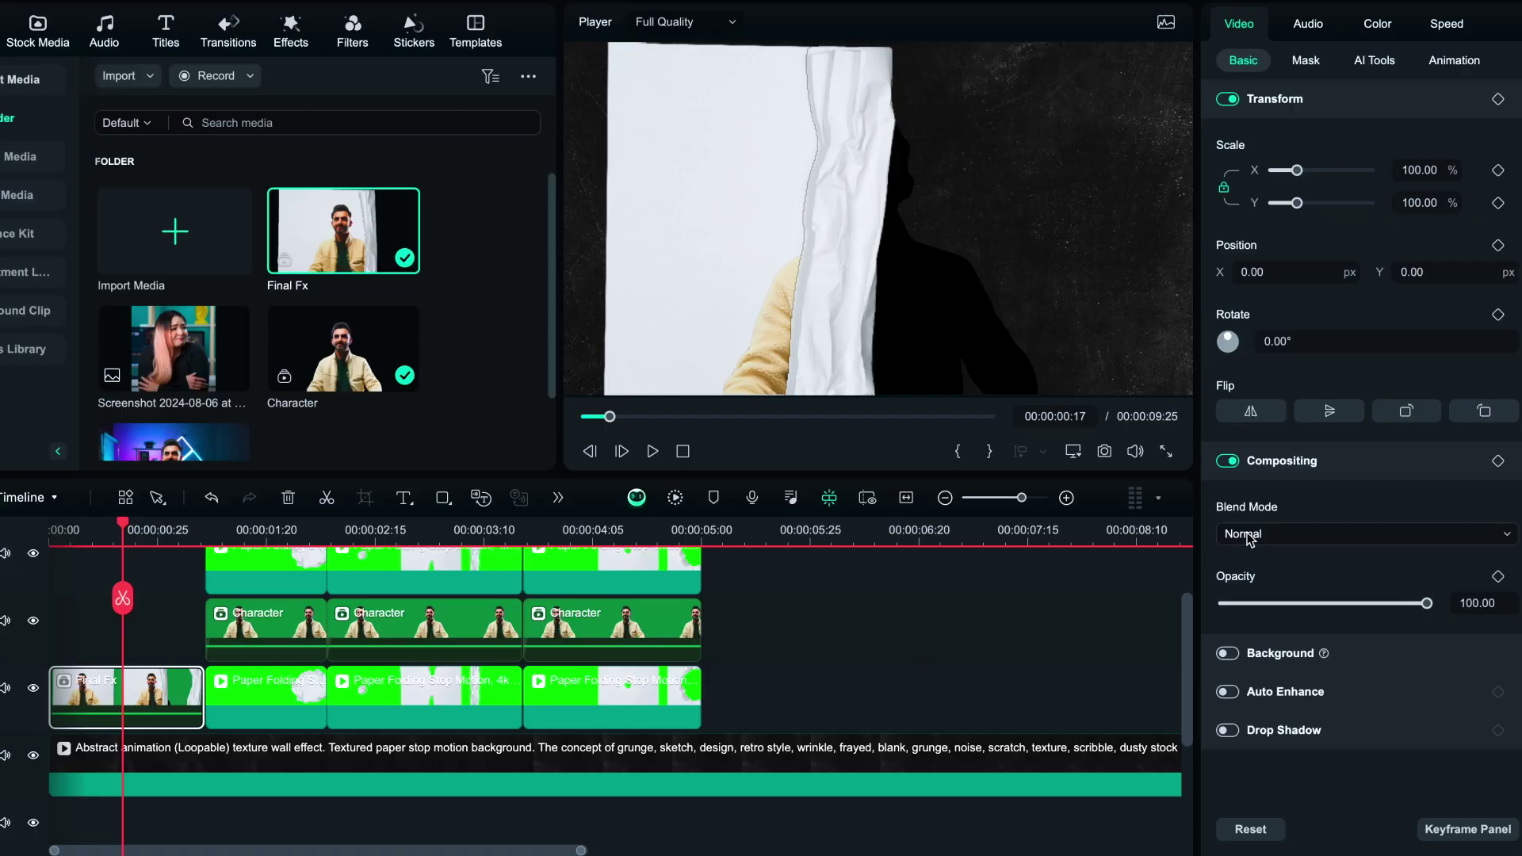
Give Final Fx the Lighten blend mode, scale 72.73%, and shift it left to X −237.80.
left_click(1250, 534)
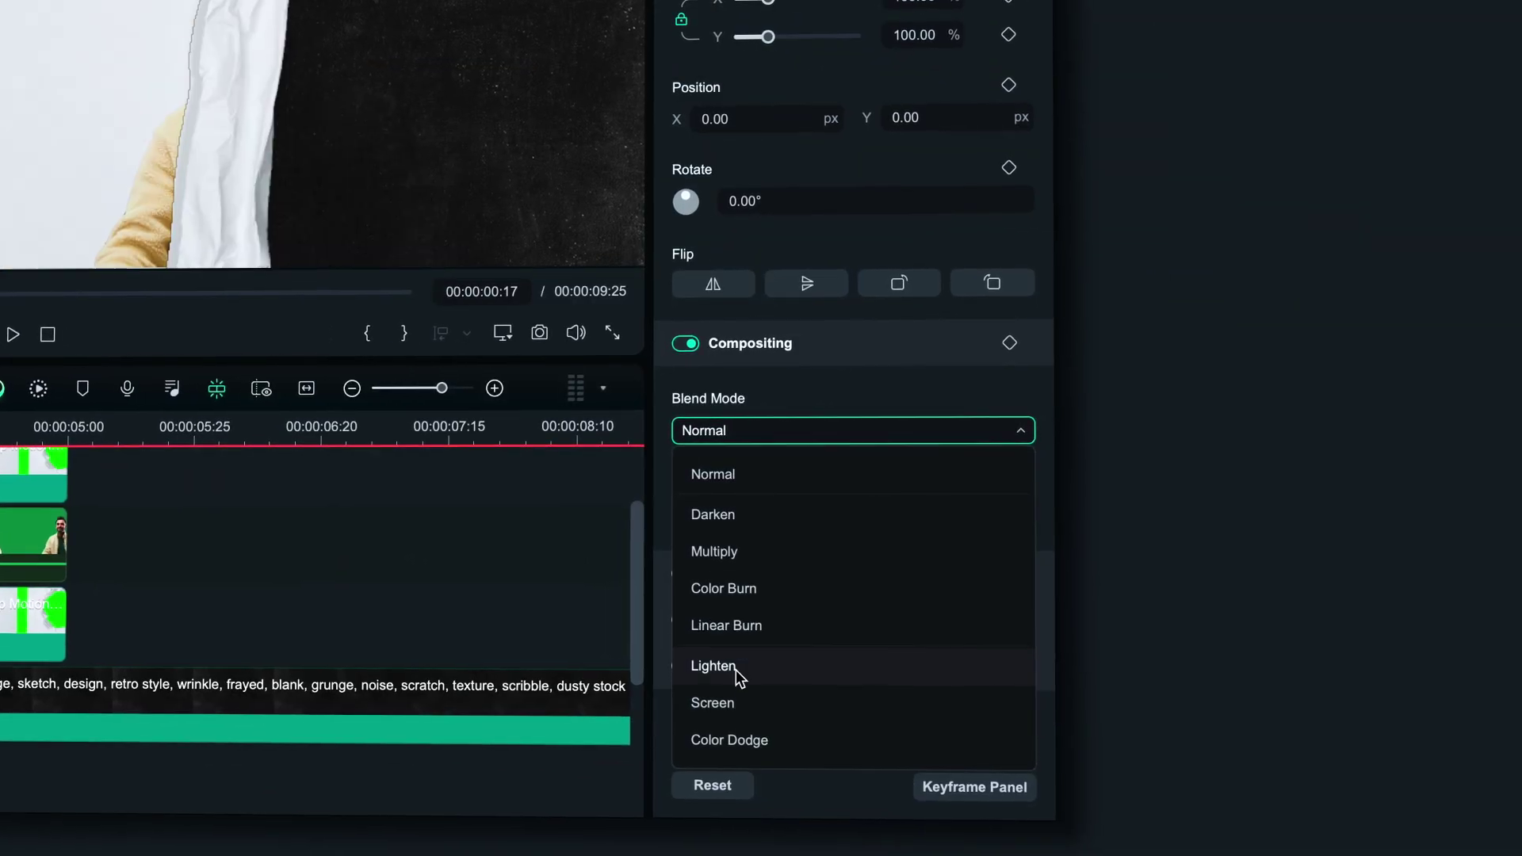
left_click(735, 667)
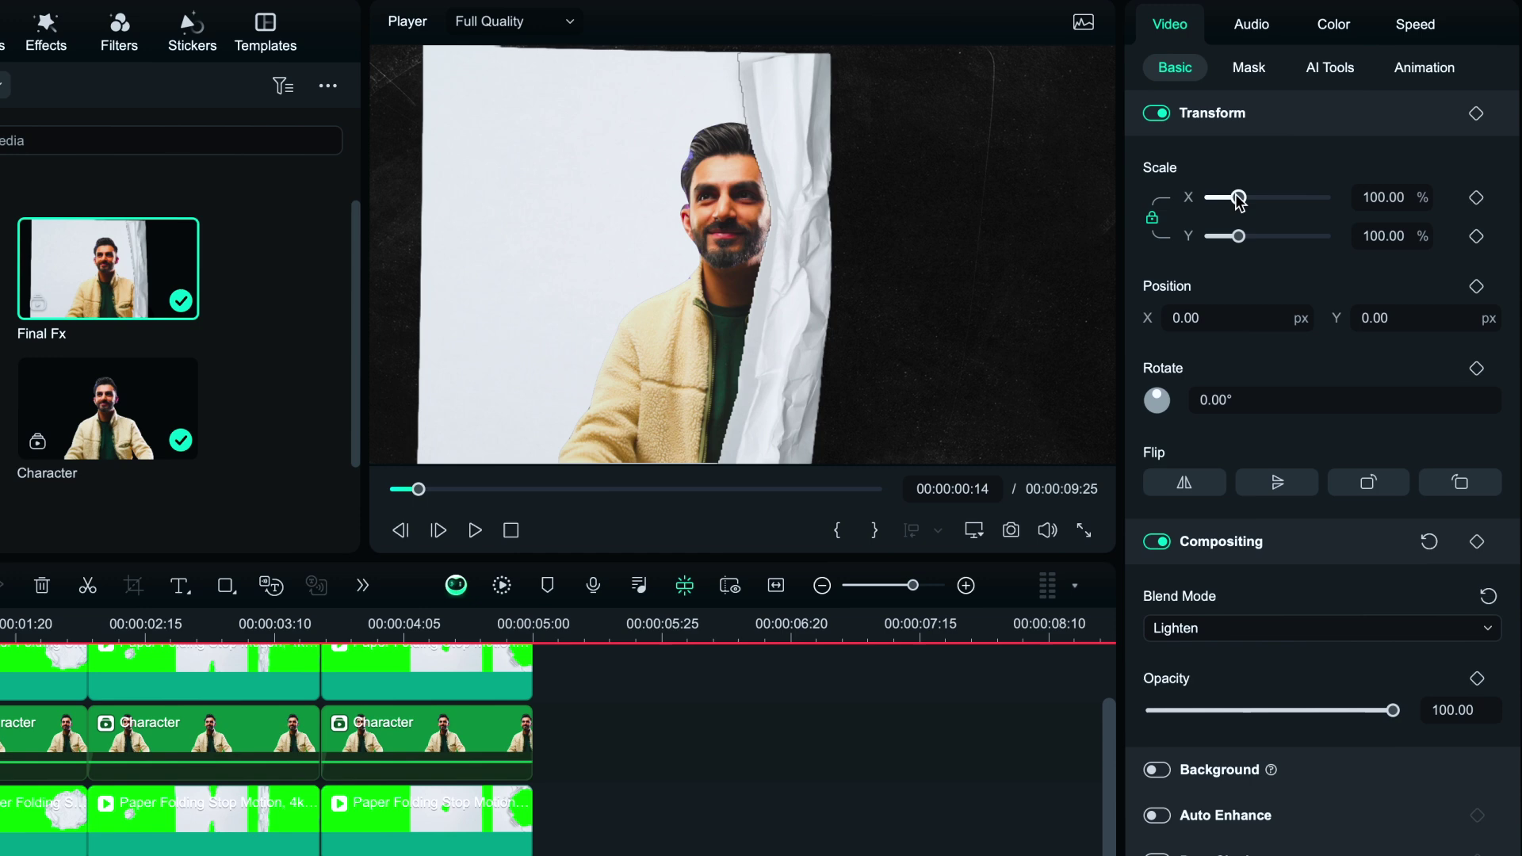
left_click_drag(1239, 201, 1231, 204)
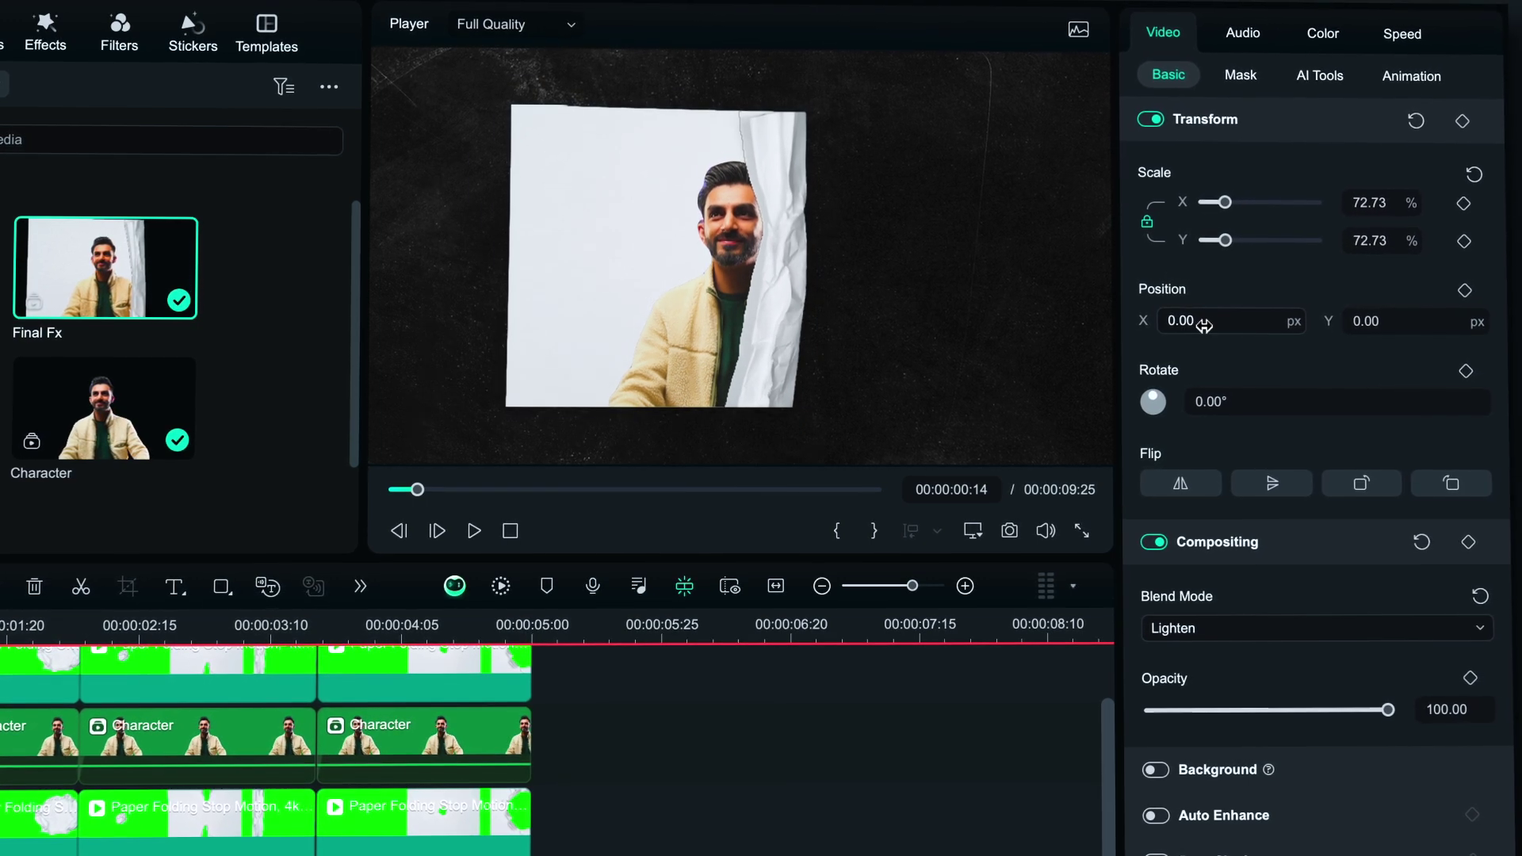
left_click_drag(682, 293, 602, 297)
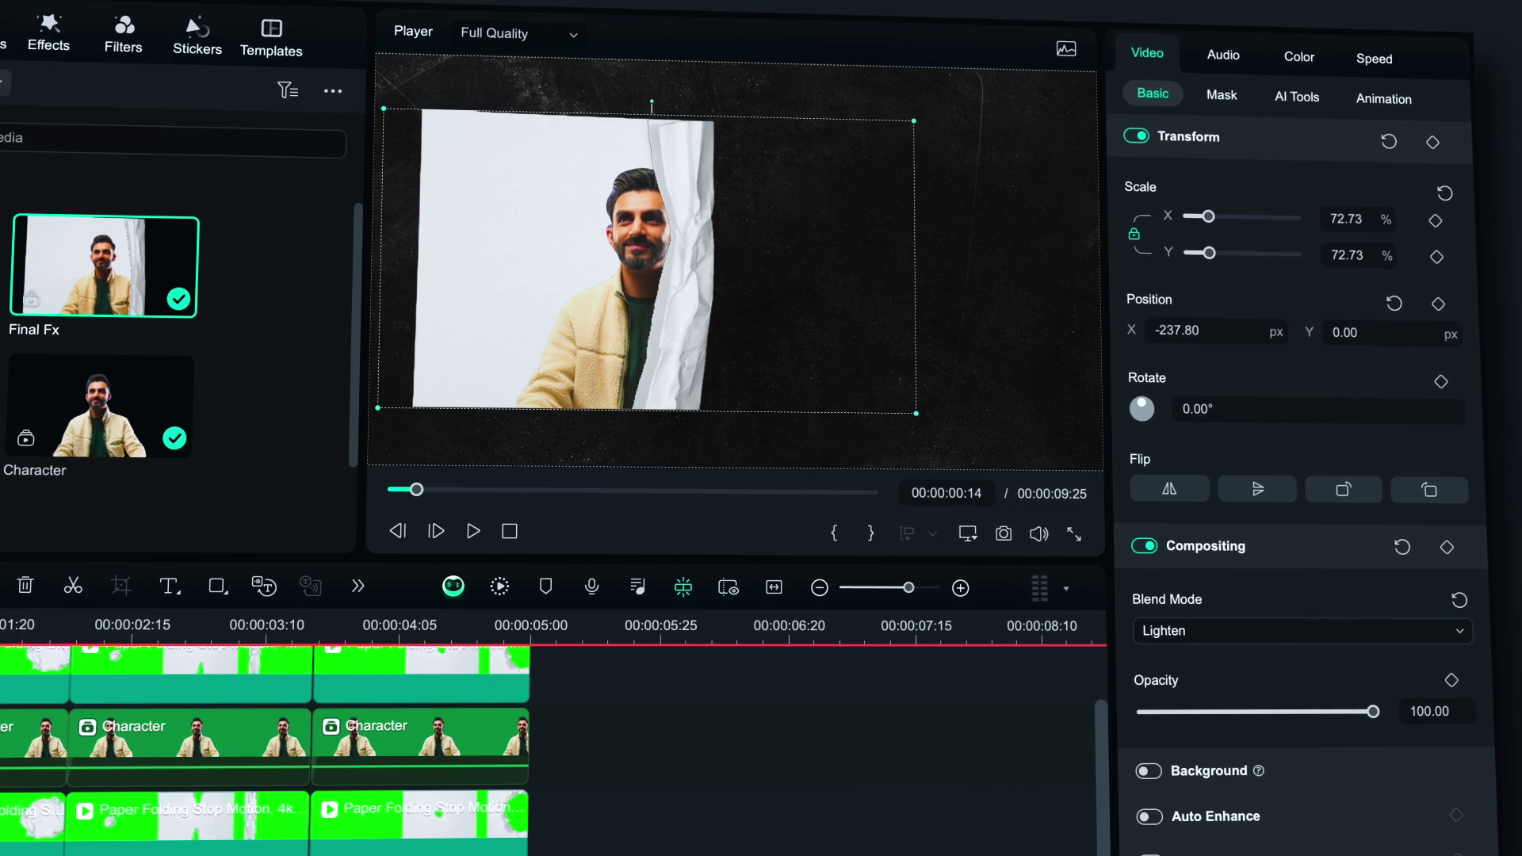
key("space")
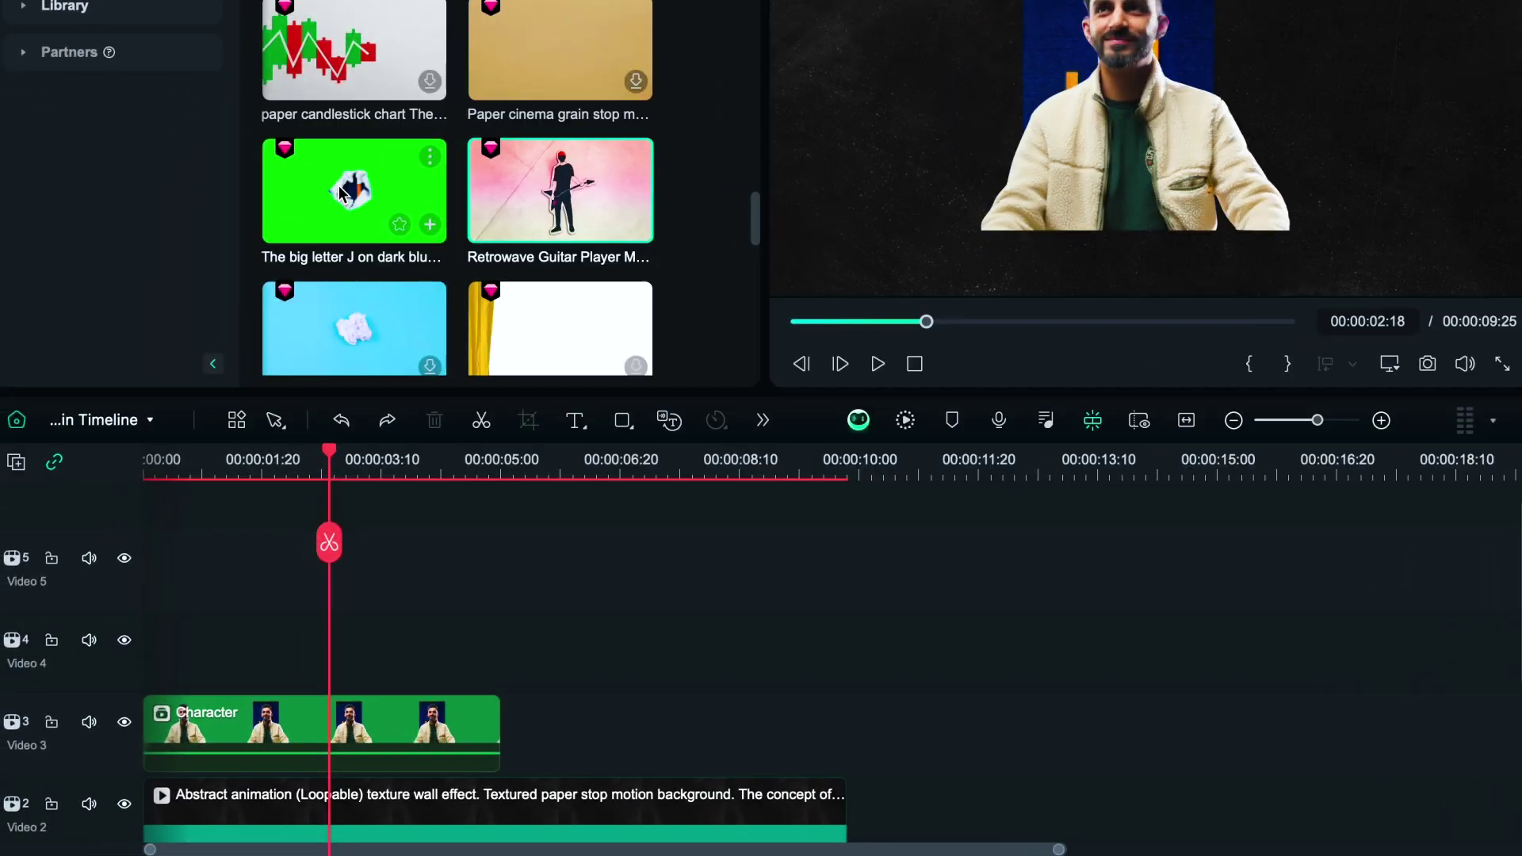
Add the letter-J card clip above Character and chroma-key out its dark blue.
left_click_drag(254, 310, 148, 698)
double_click(176, 687)
left_click(1151, 112)
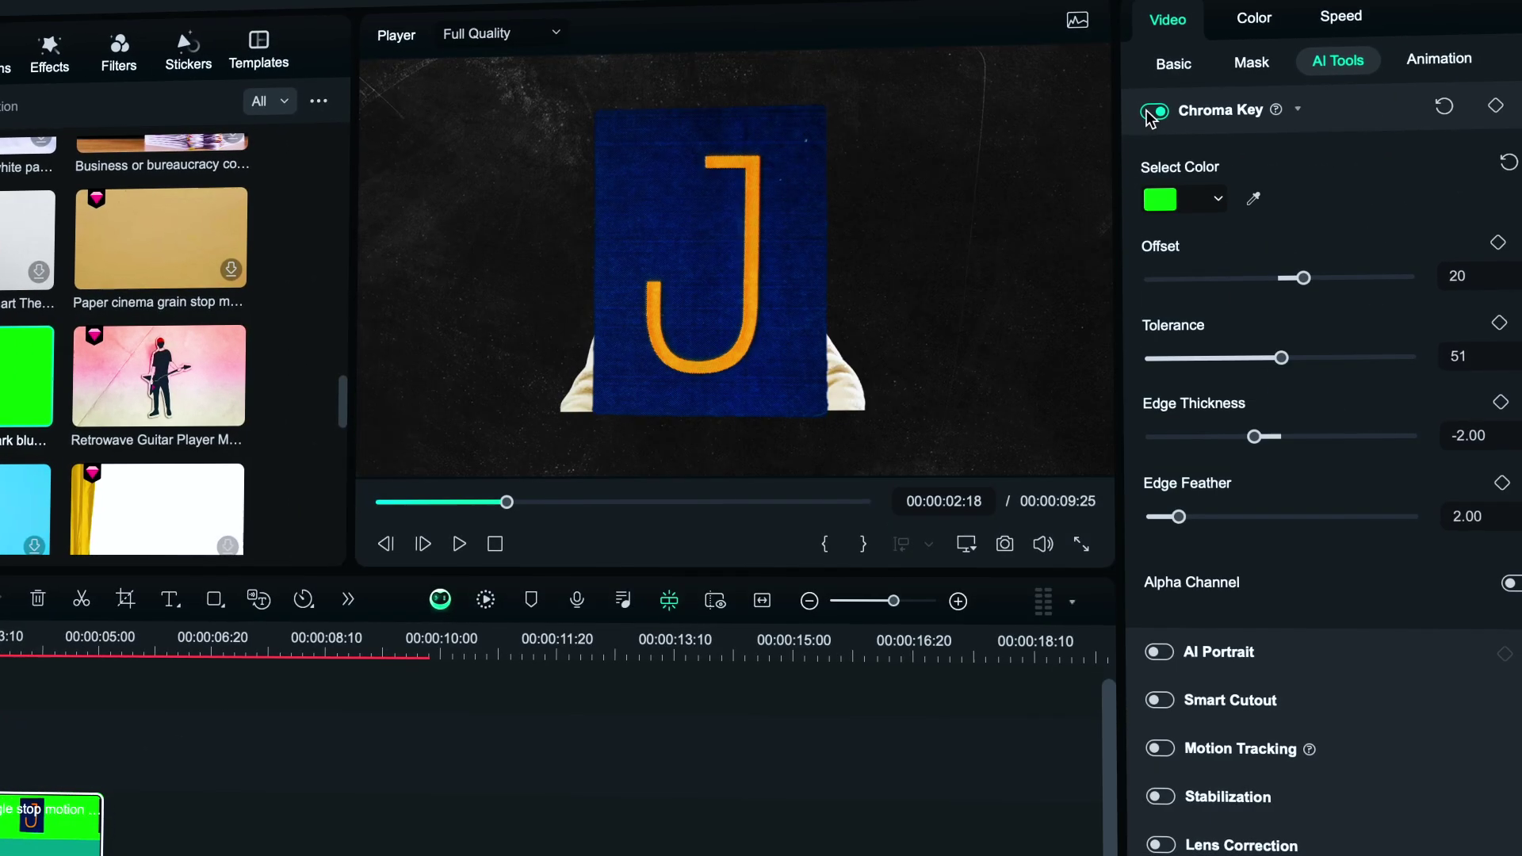
left_click(1254, 199)
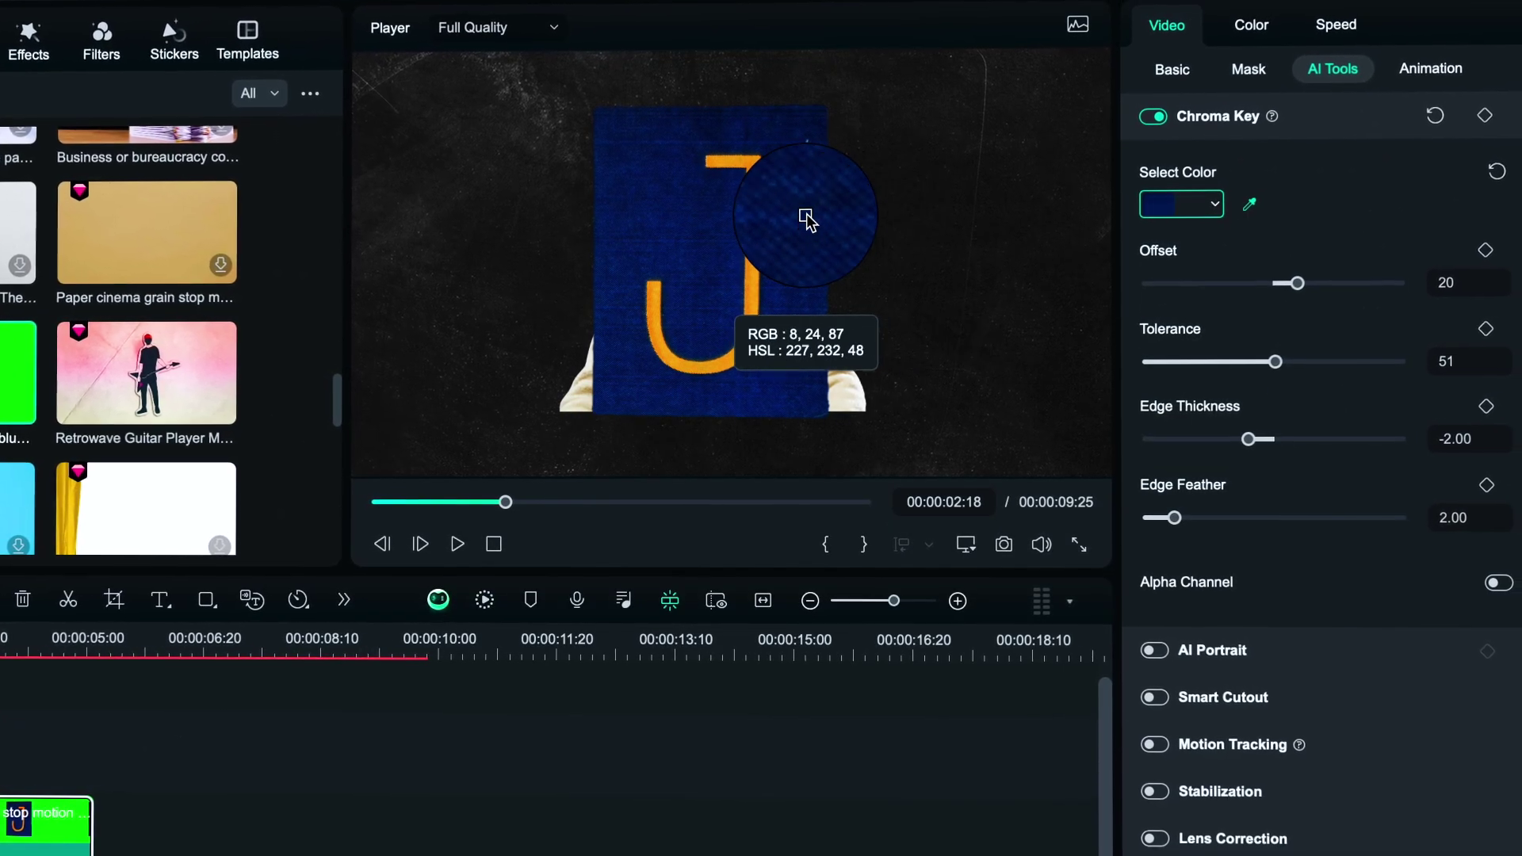
left_click(808, 220)
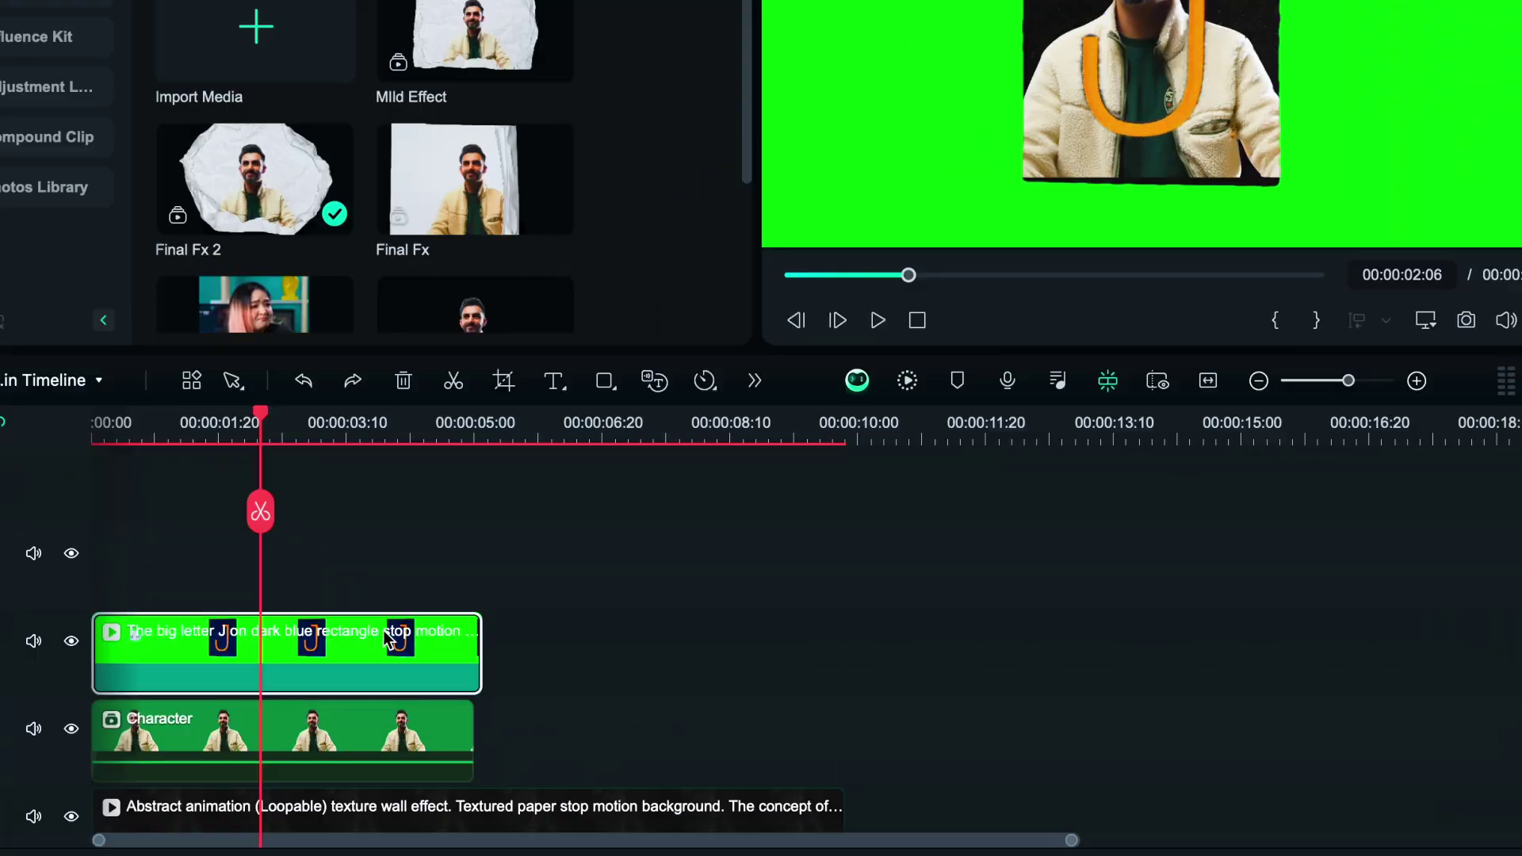
Make the keyed J clip the Yellow Key compound, keyed on yellow with Edge Thickness −9.00.
right_click(4, 839)
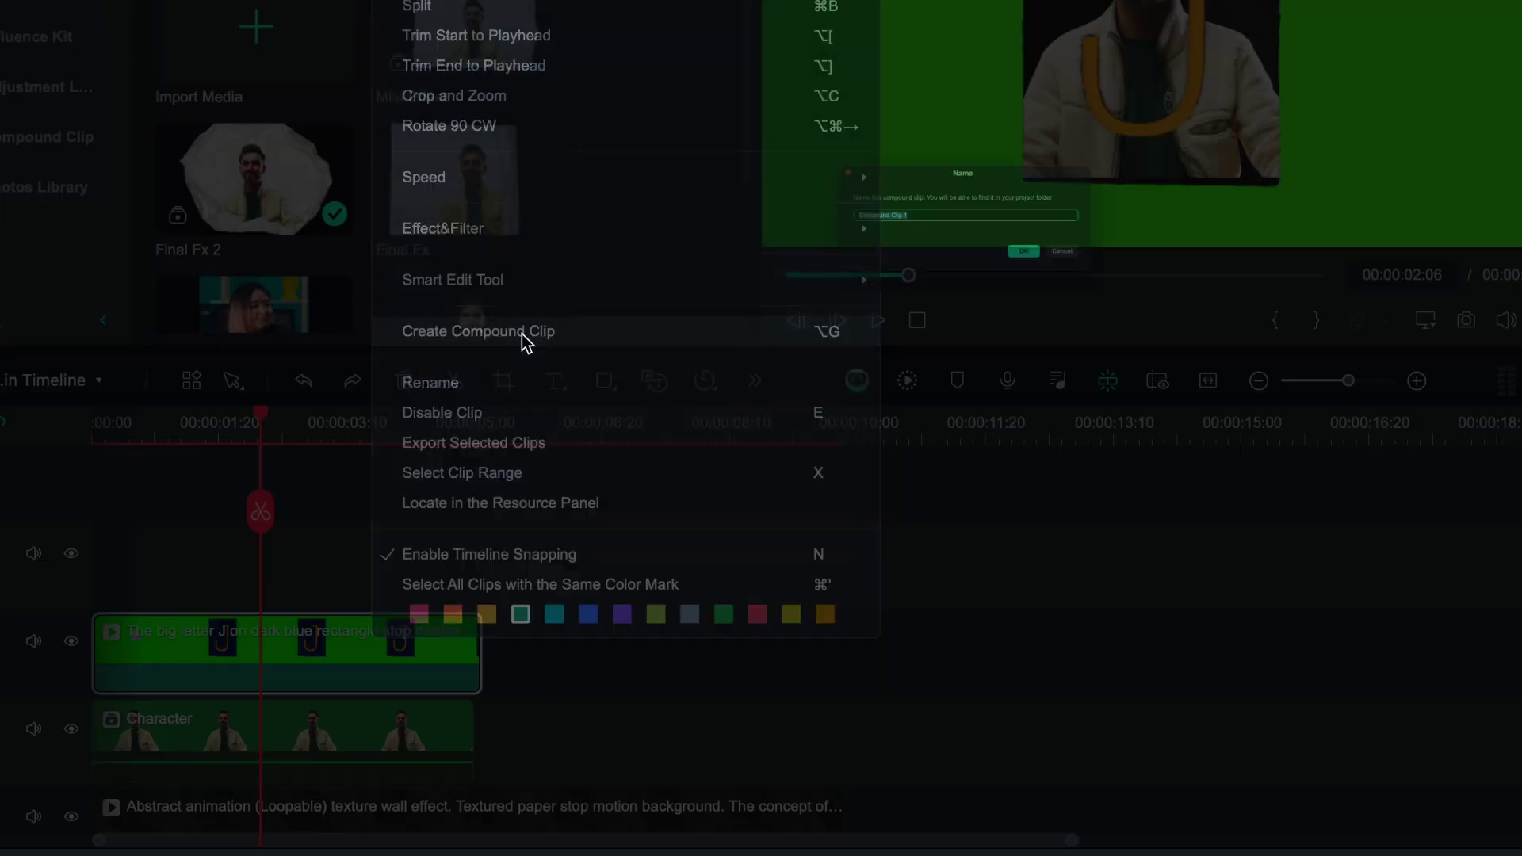
left_click(520, 334)
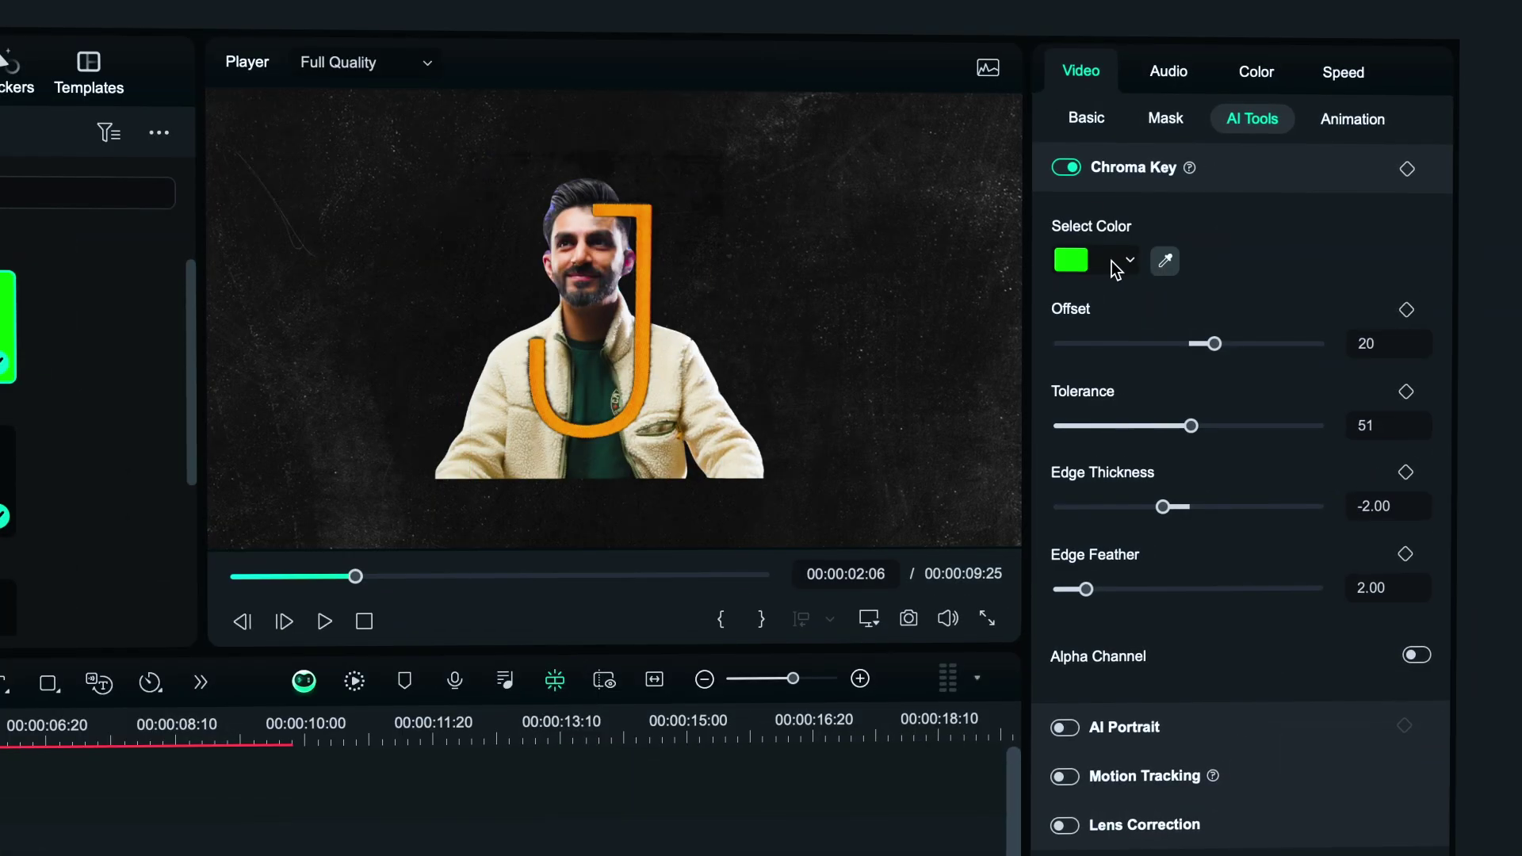
left_click(646, 315)
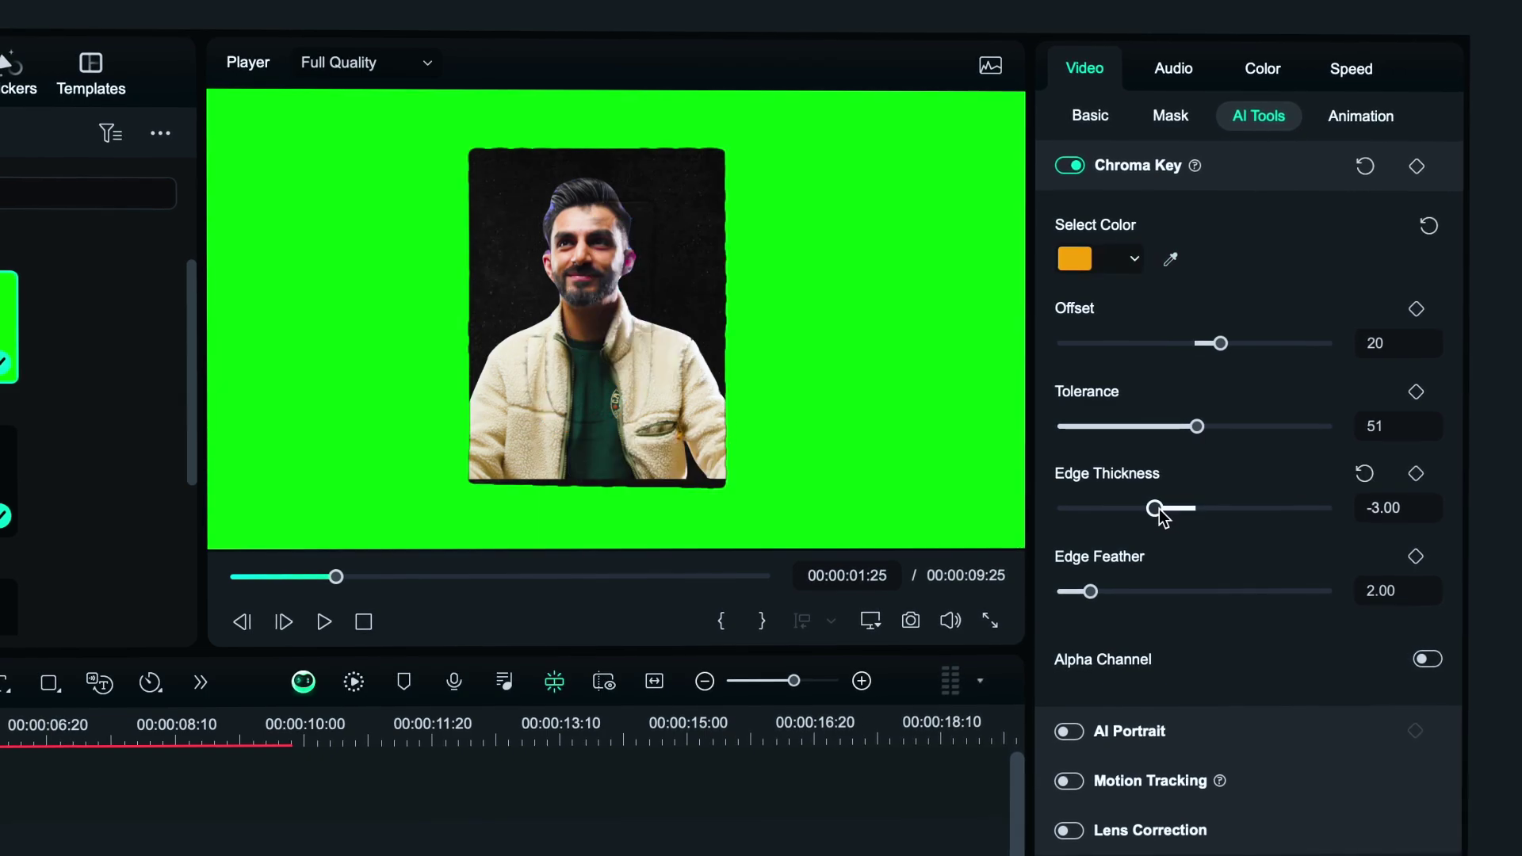
left_click_drag(1159, 509, 1079, 514)
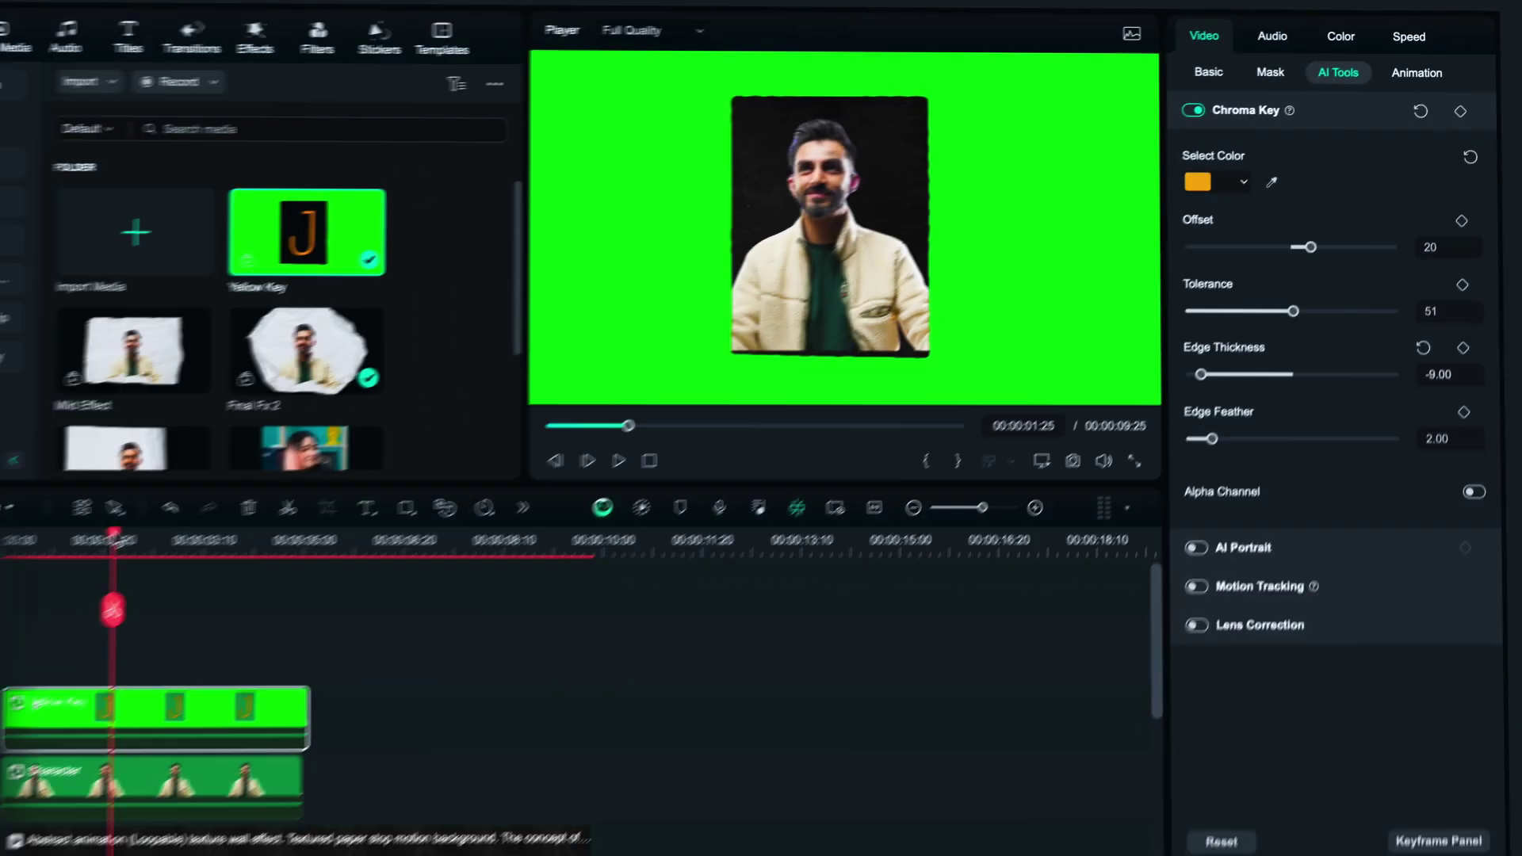
mouse_move(119, 532)
left_mouse_down()
mouse_move(7, 537)
mouse_move(141, 545)
left_mouse_up()
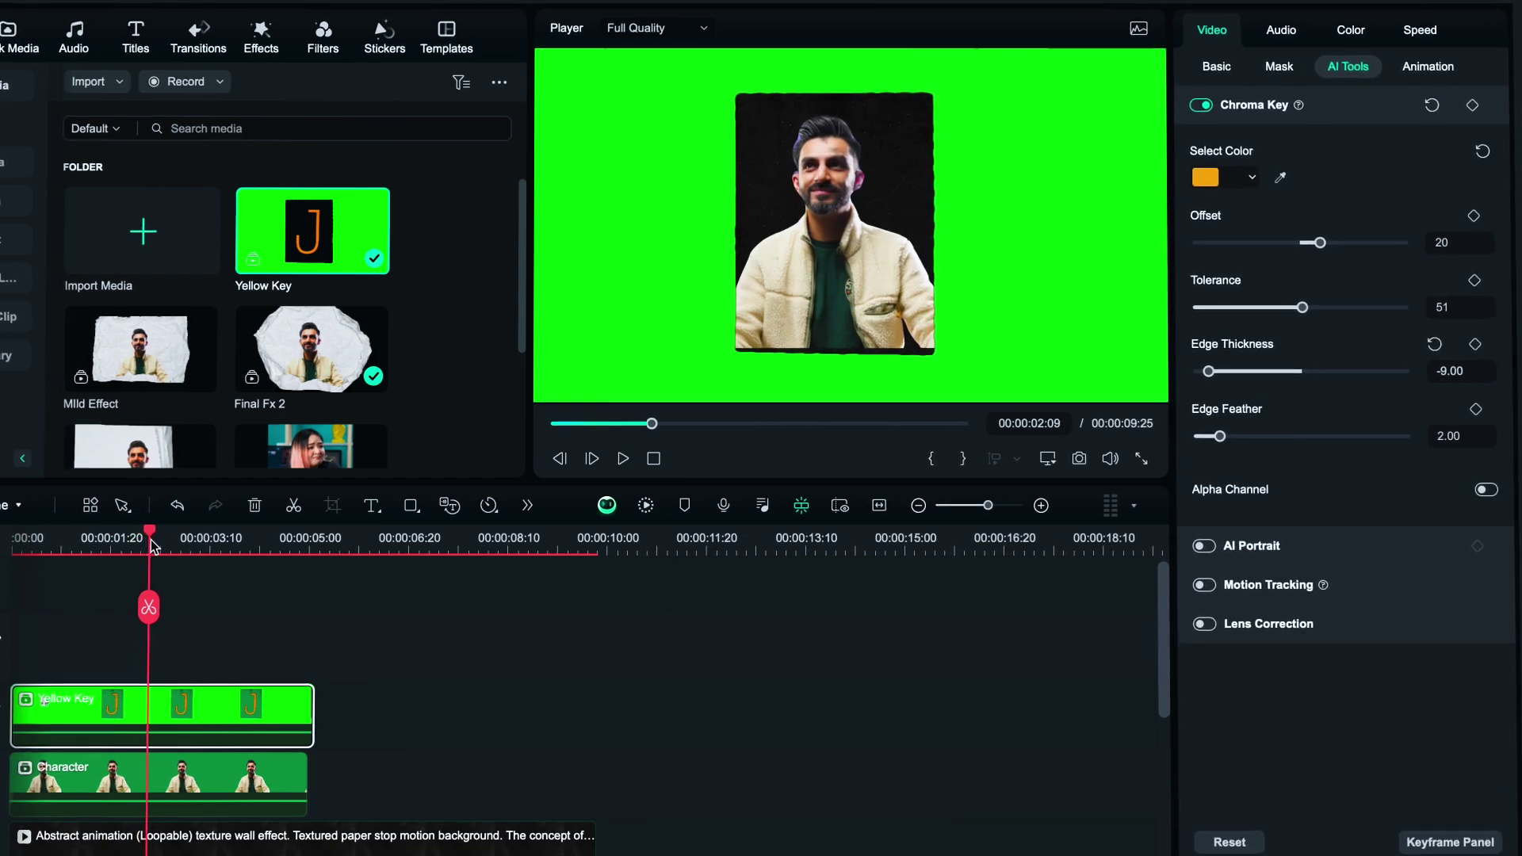
Combine the Yellow Key and Character clips into a compound clip named 'Green Key'.
key("super+a")
right_click(158, 733)
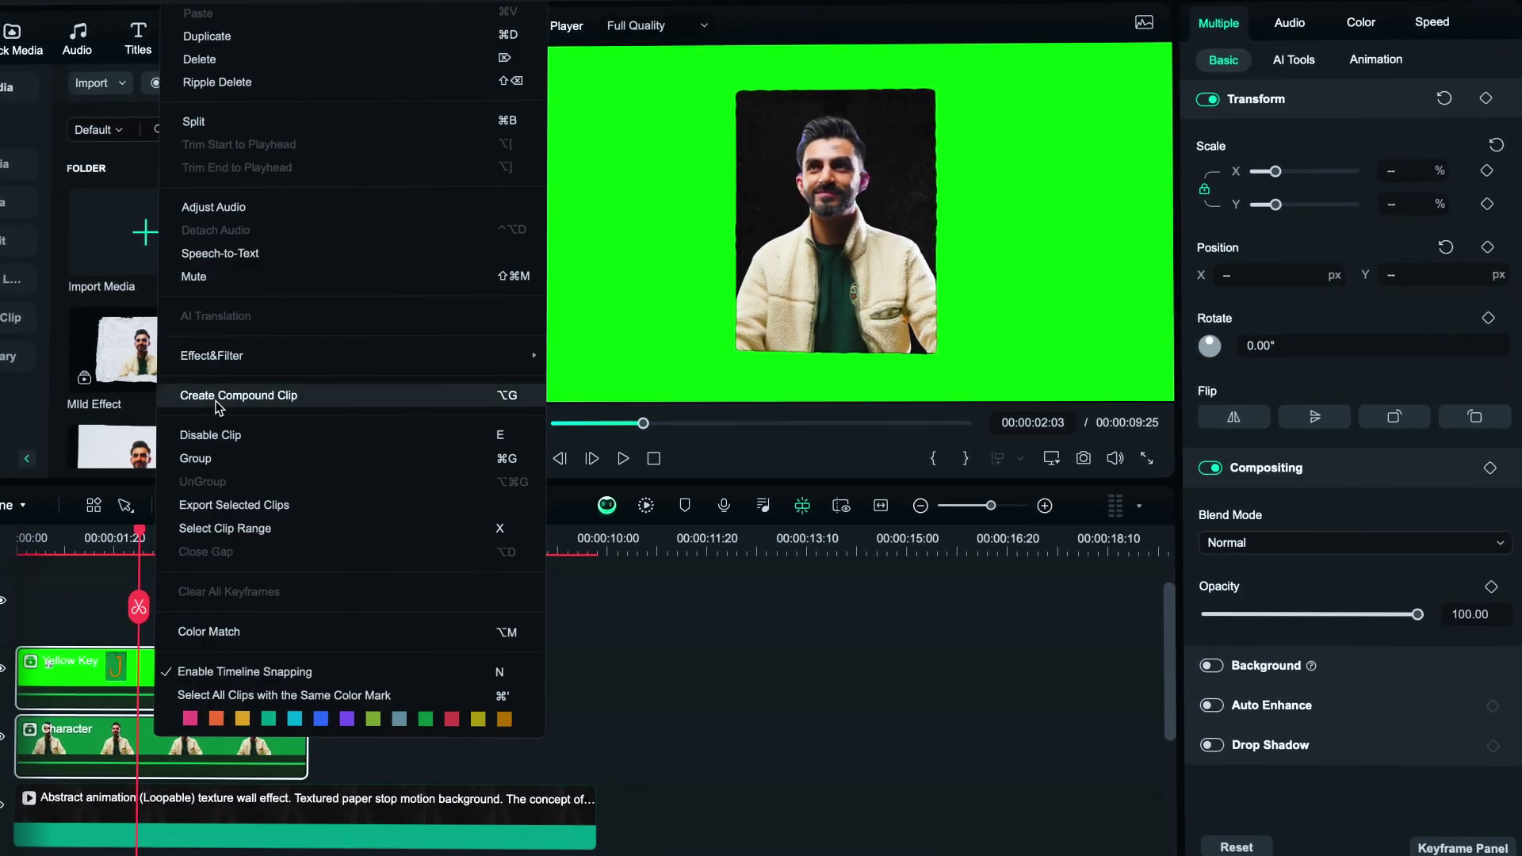
left_click(238, 395)
type("G")
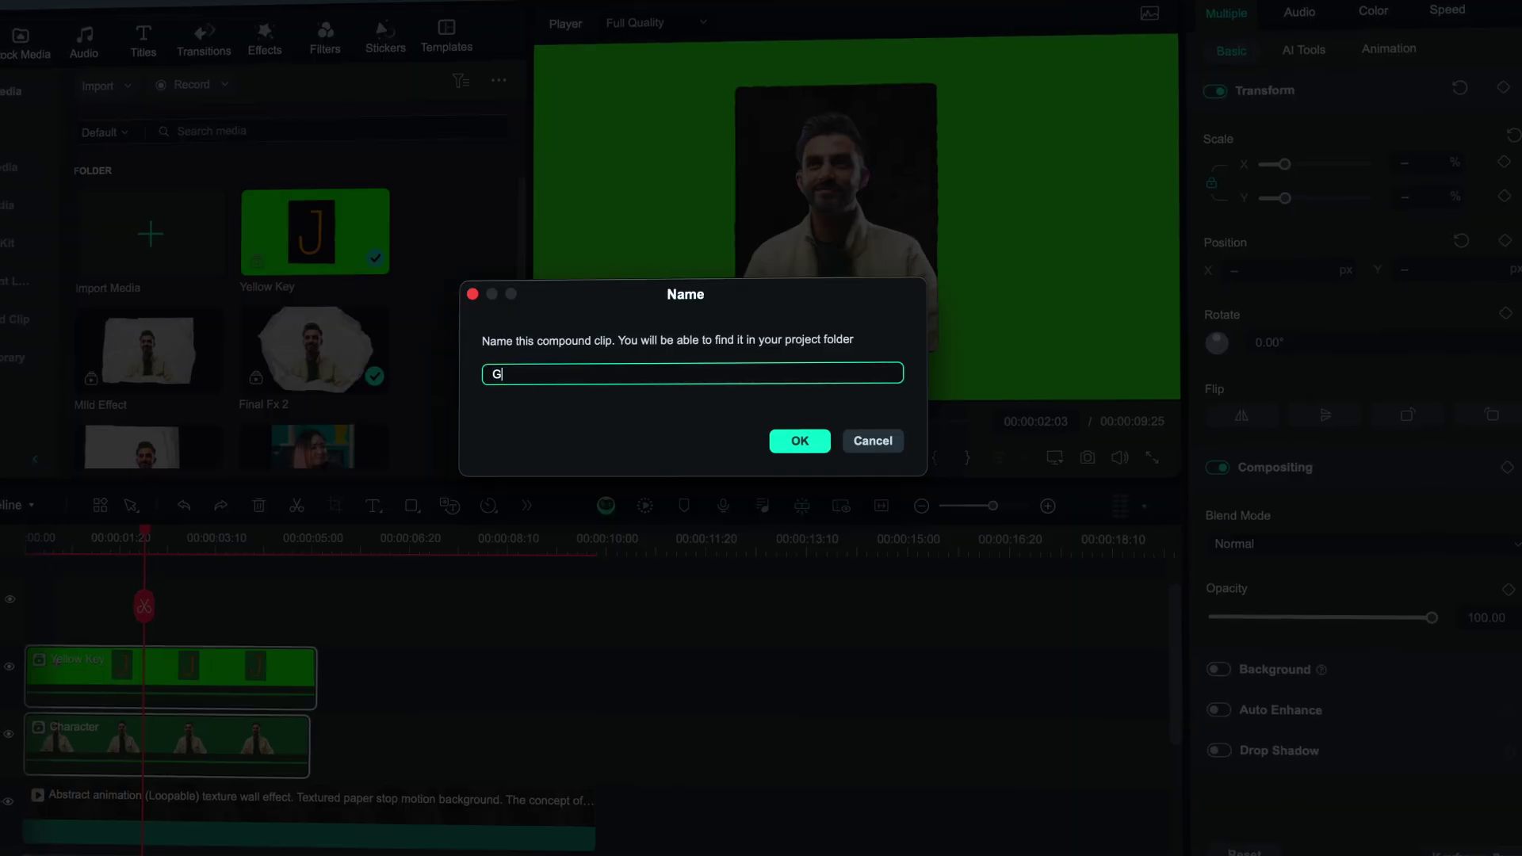
type("reen Key")
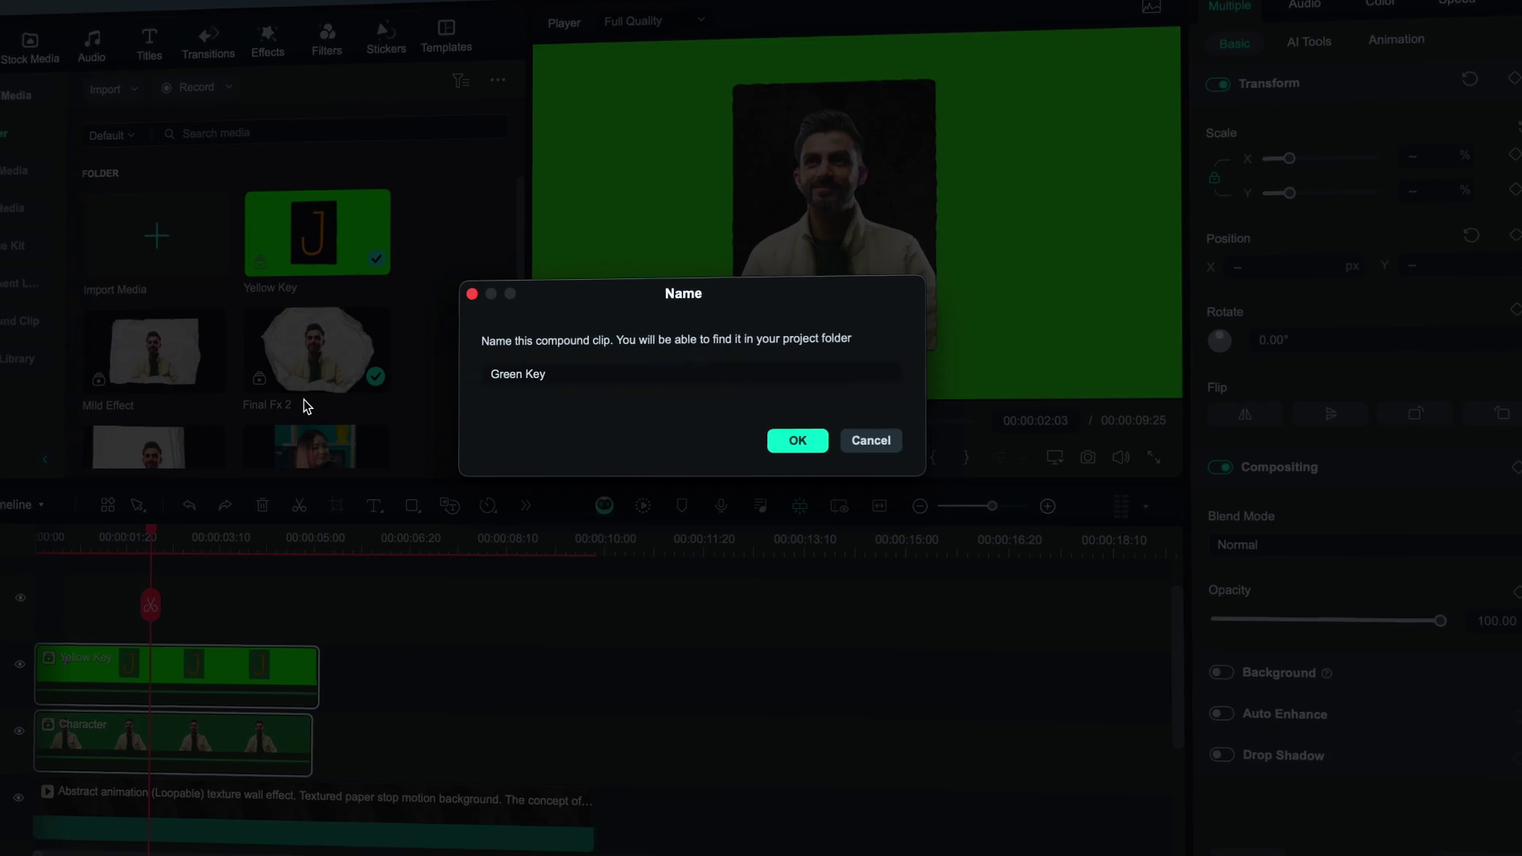
key("Return")
Chroma-key the green out of Green Key, preview from the start, and AI-mask the presenter.
left_click(1218, 83)
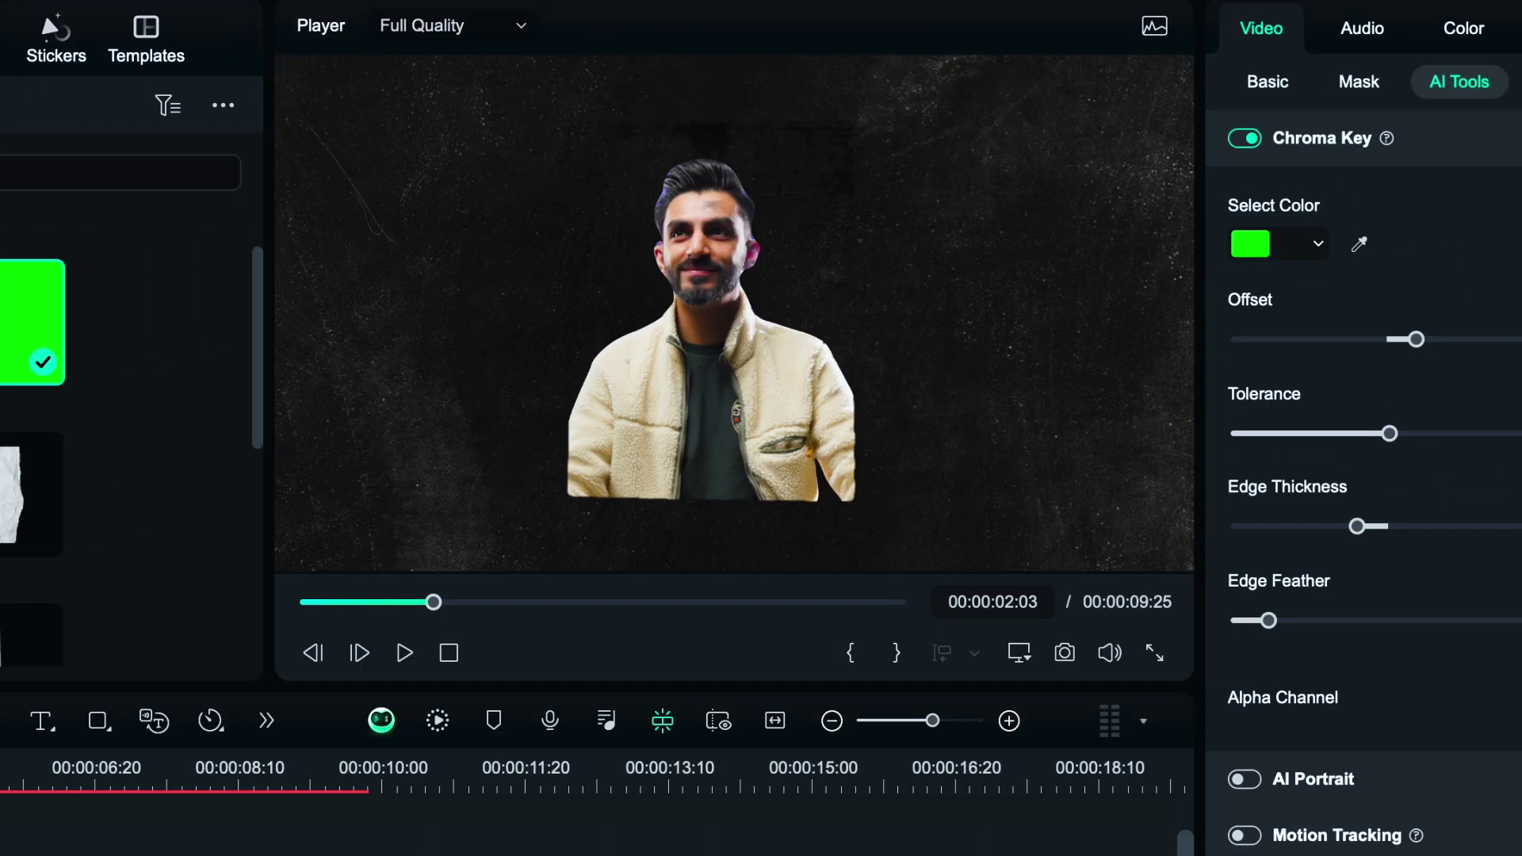
left_click_drag(155, 530, 66, 530)
key("space")
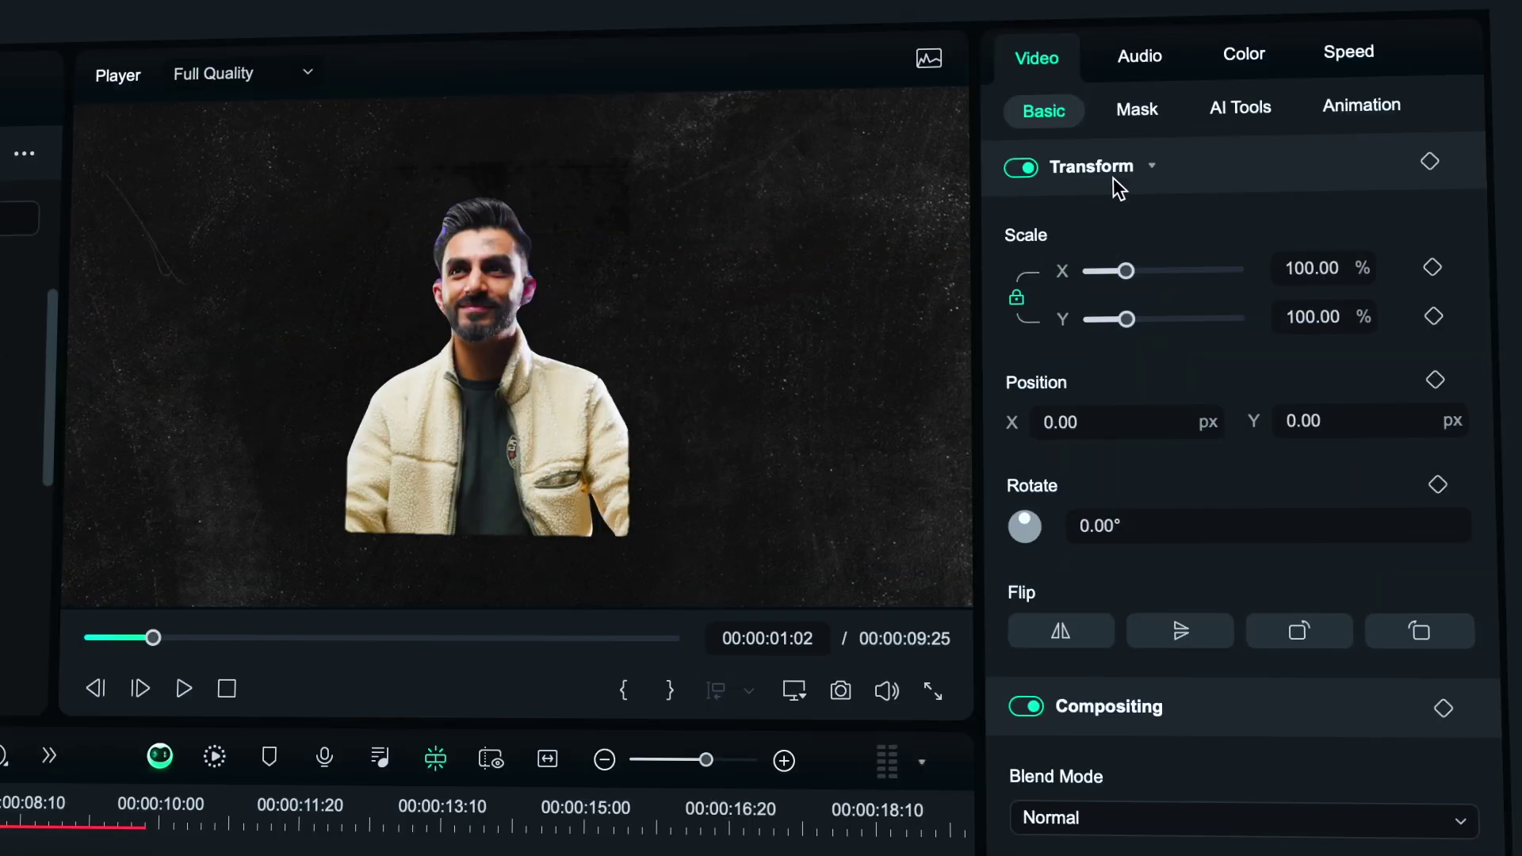
left_click(1126, 115)
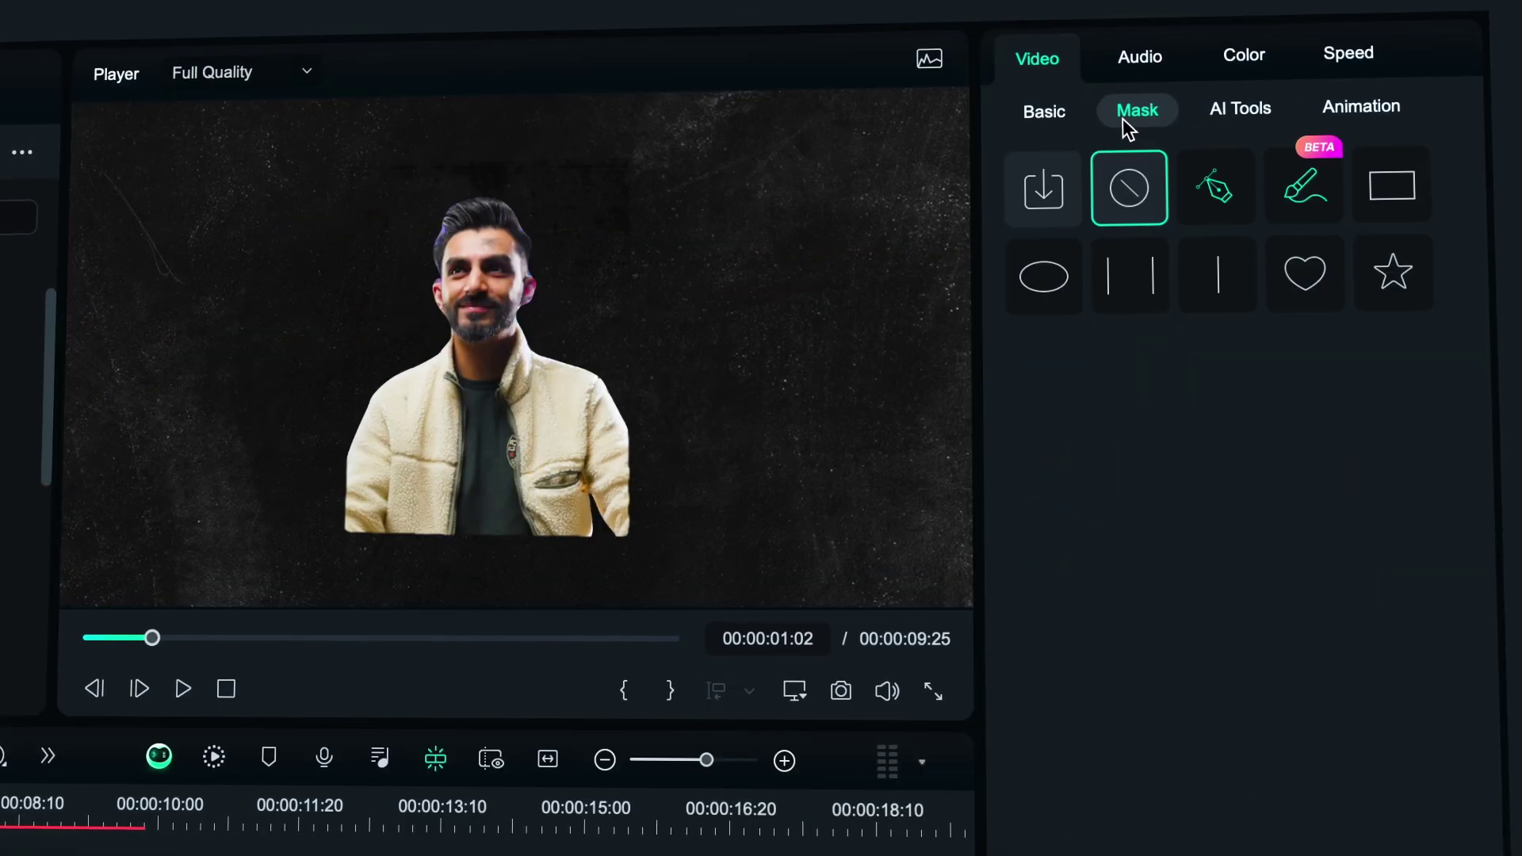
left_click(1297, 202)
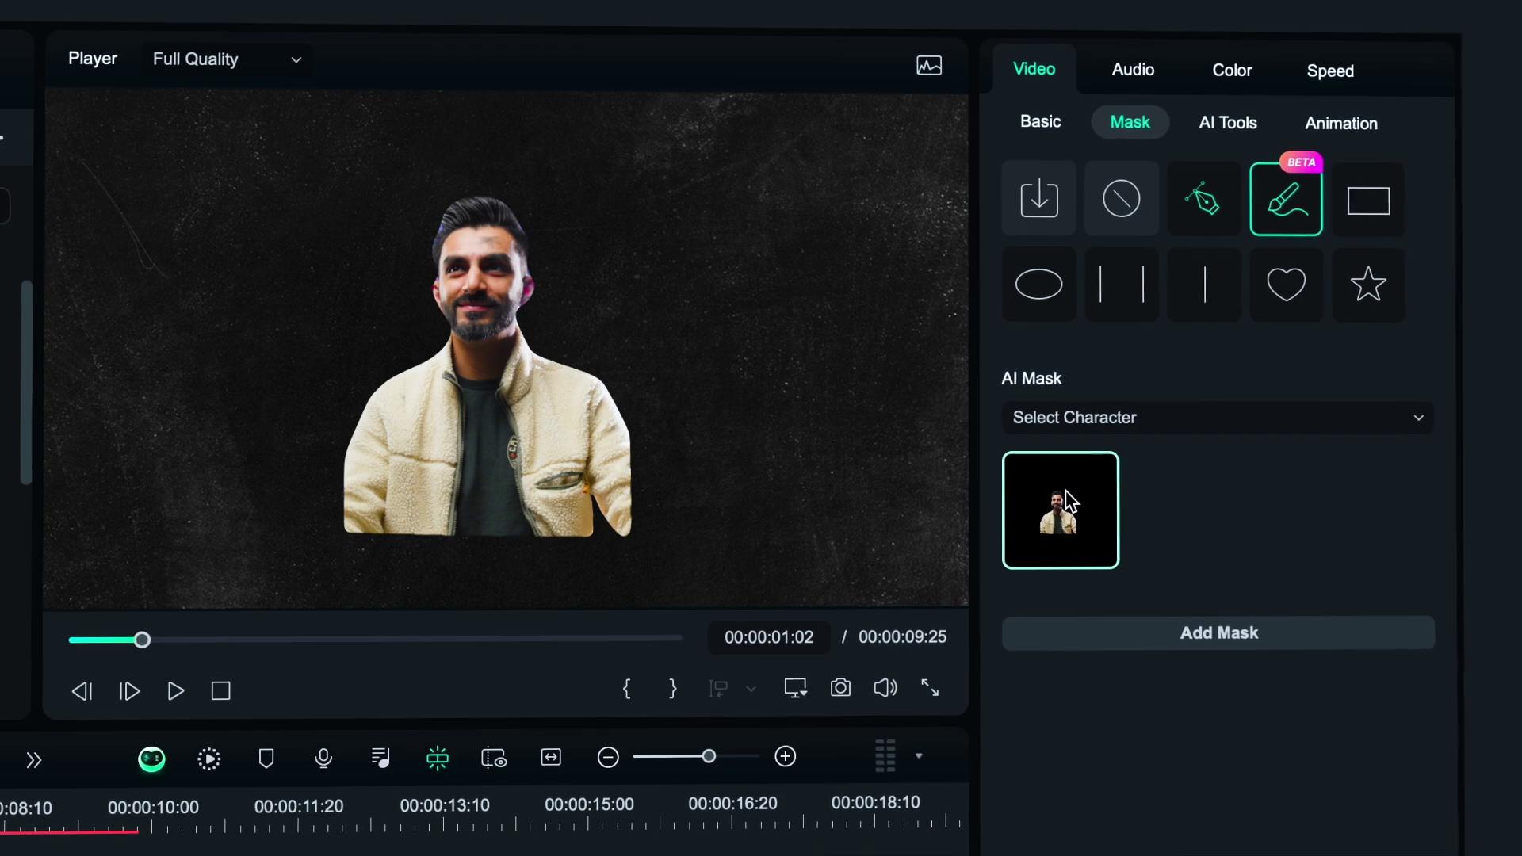
left_click(1068, 501)
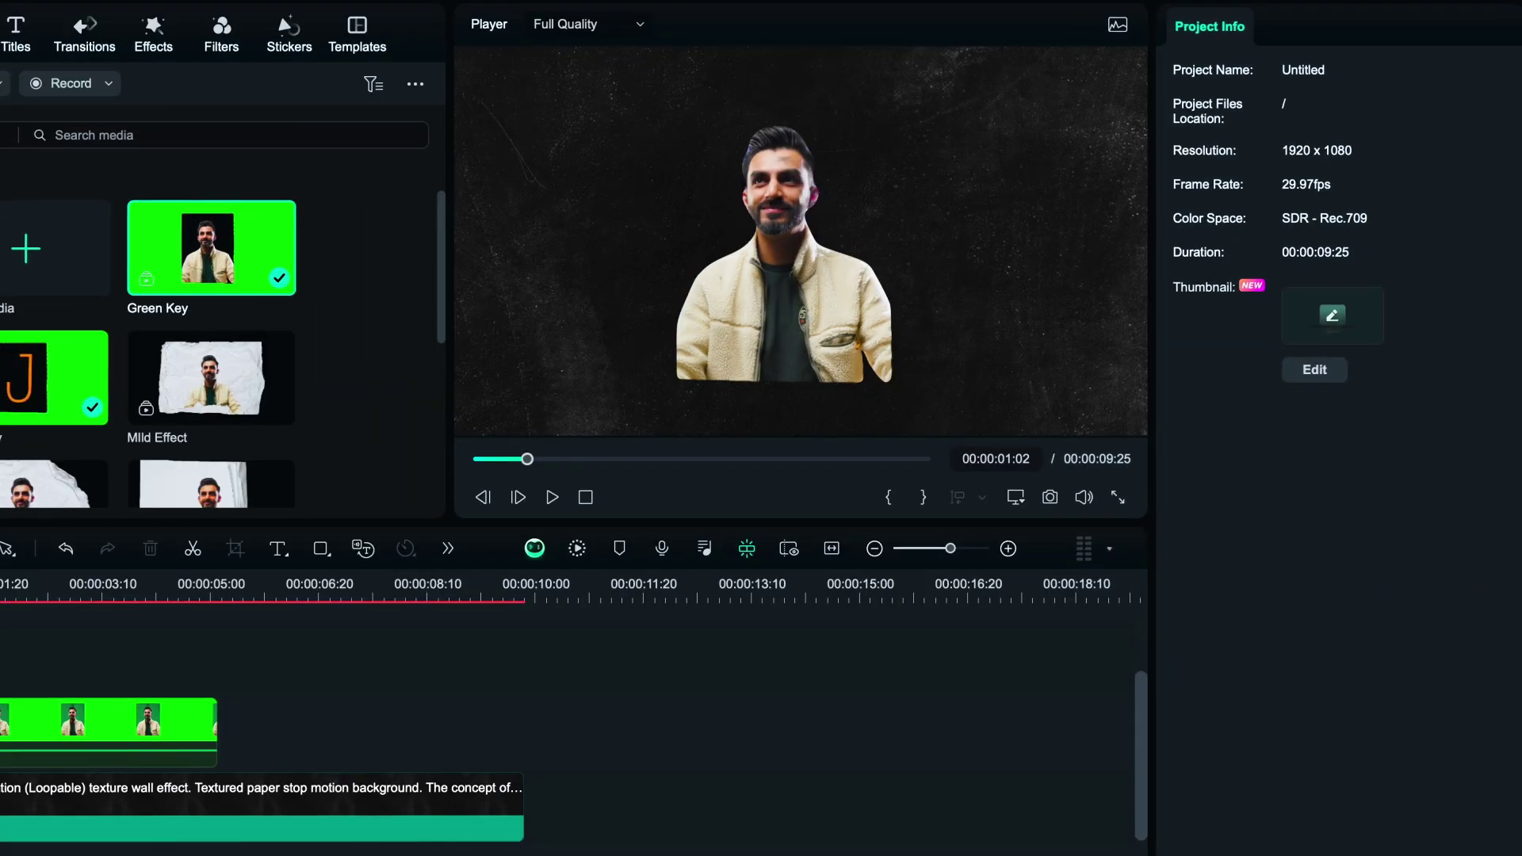